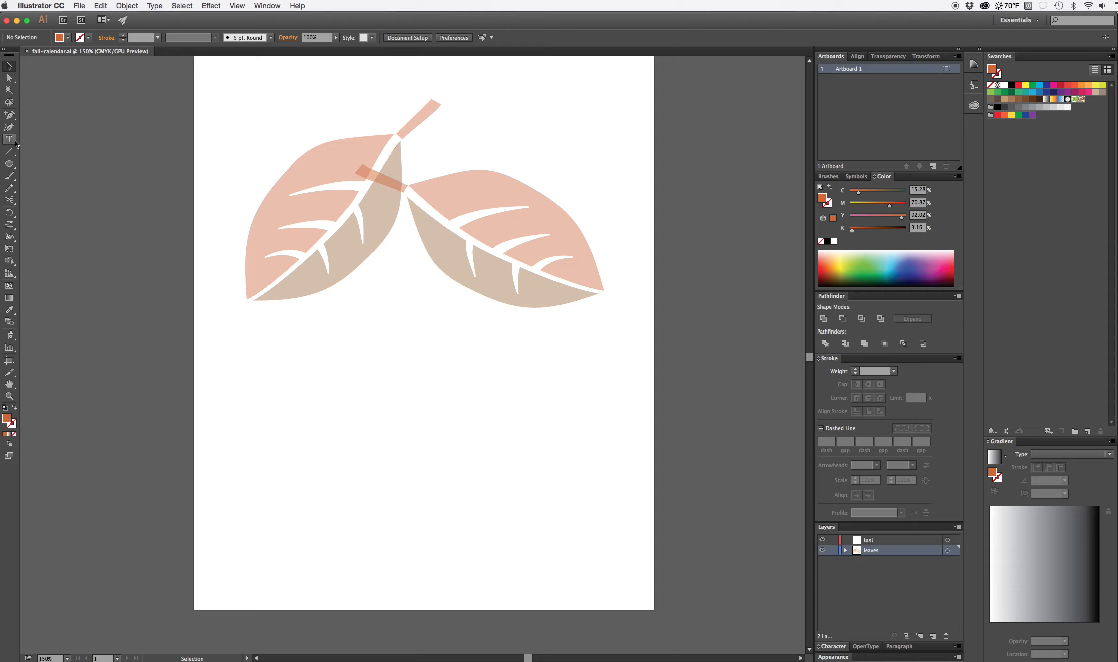
Set the fill colour to black (000000) and switch to the Type tool
double_click(8, 420)
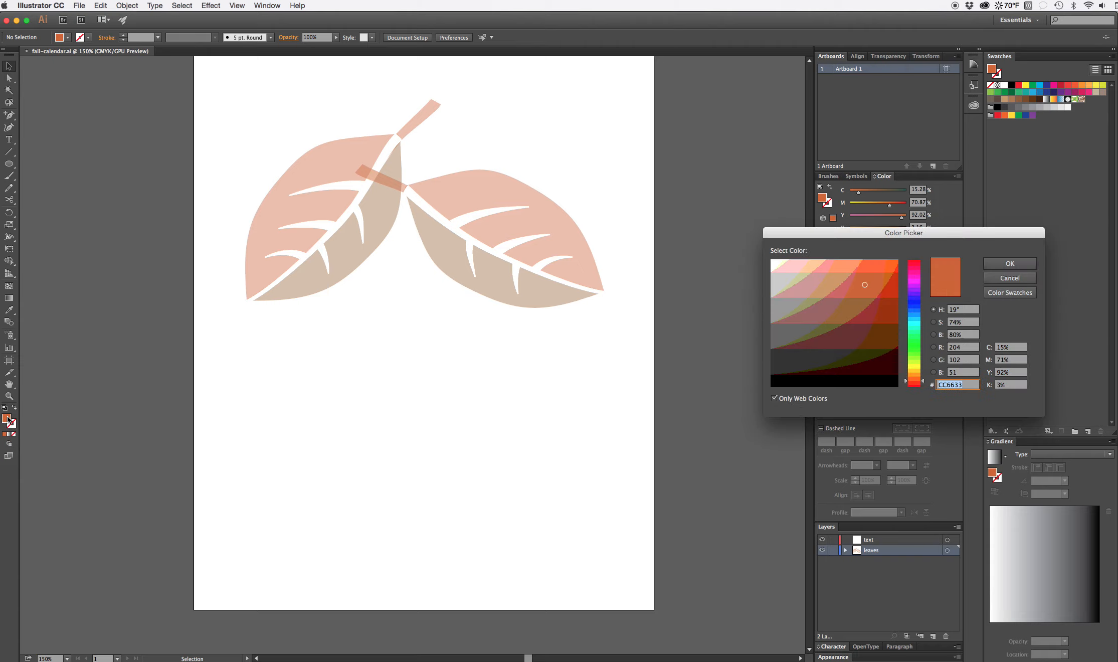
left_click(816, 381)
left_click(1011, 264)
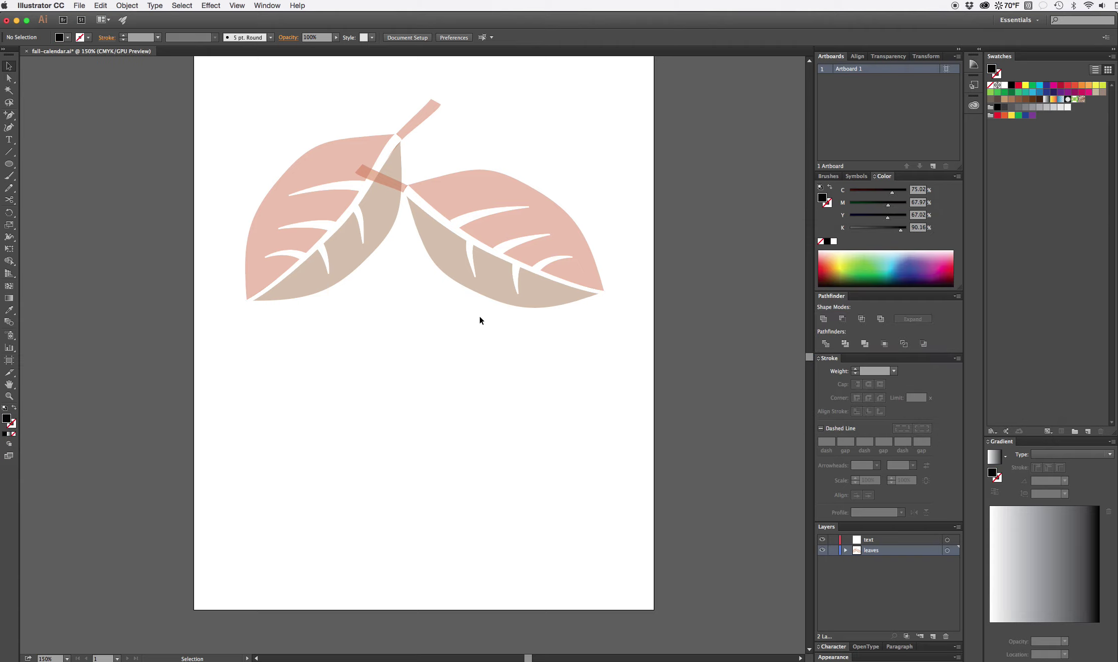
left_click(10, 140)
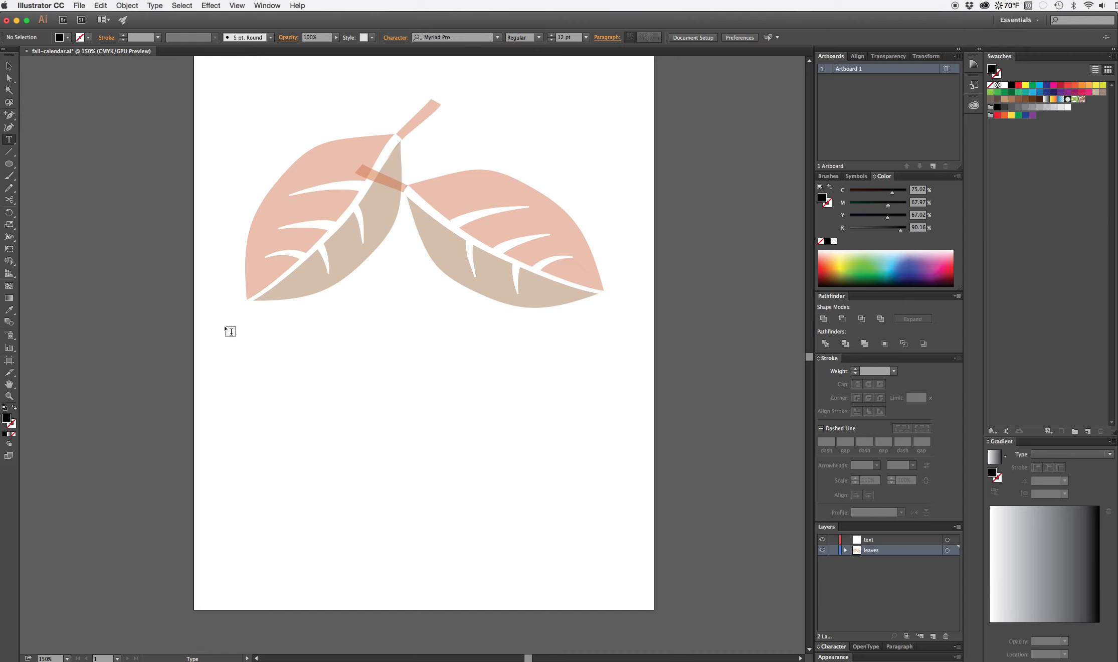
Draw a text frame below the leaves and set its font to Helvetica Bold
mouse_move(222, 322)
left_mouse_down()
mouse_move(388, 553)
mouse_move(626, 578)
left_mouse_up()
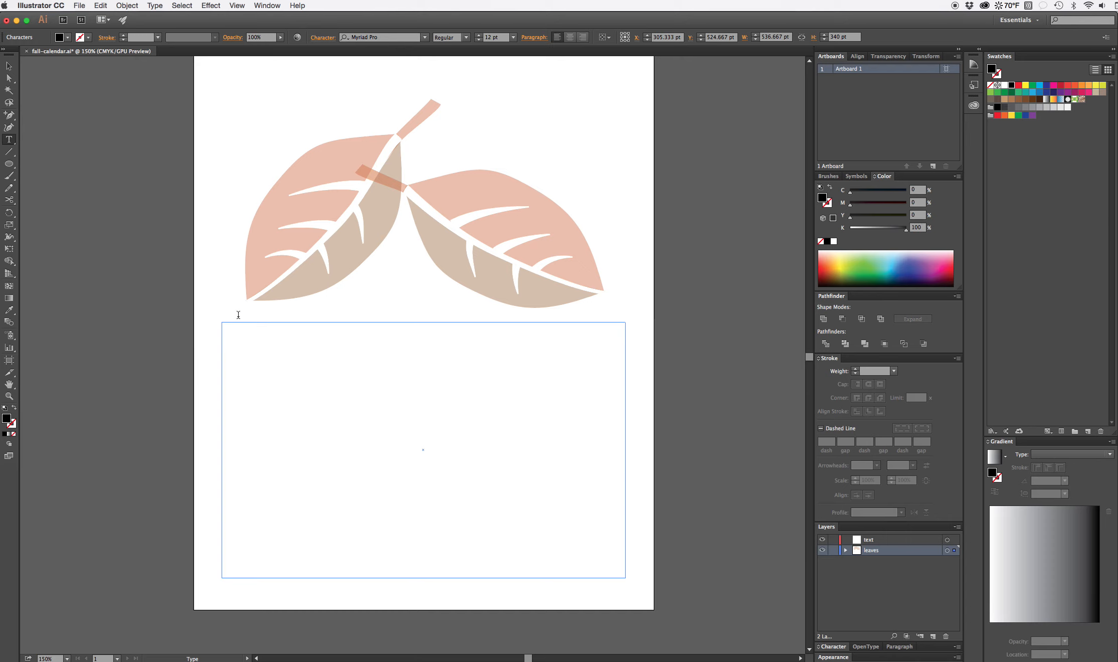
left_click(424, 37)
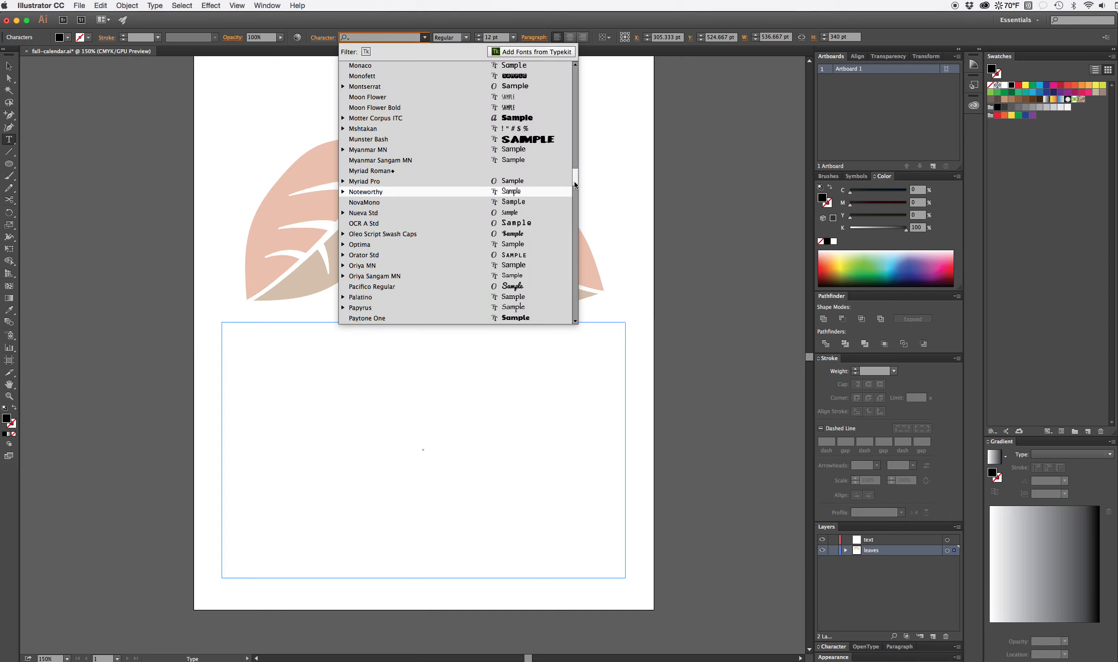
left_click_drag(574, 180, 574, 133)
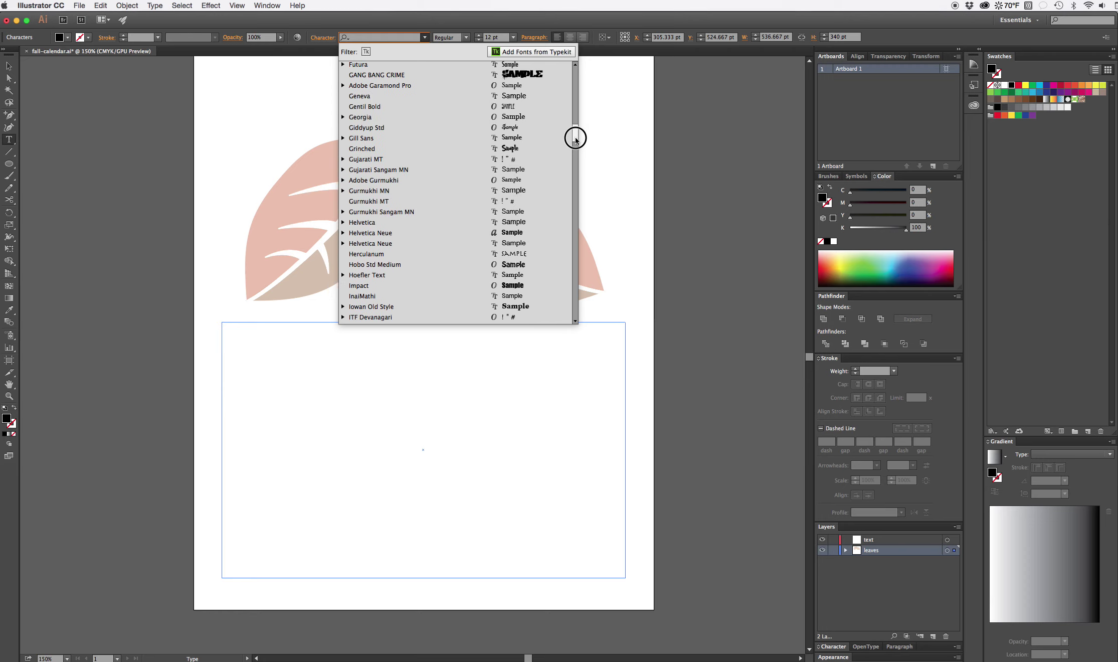
left_click(342, 221)
left_click(380, 275)
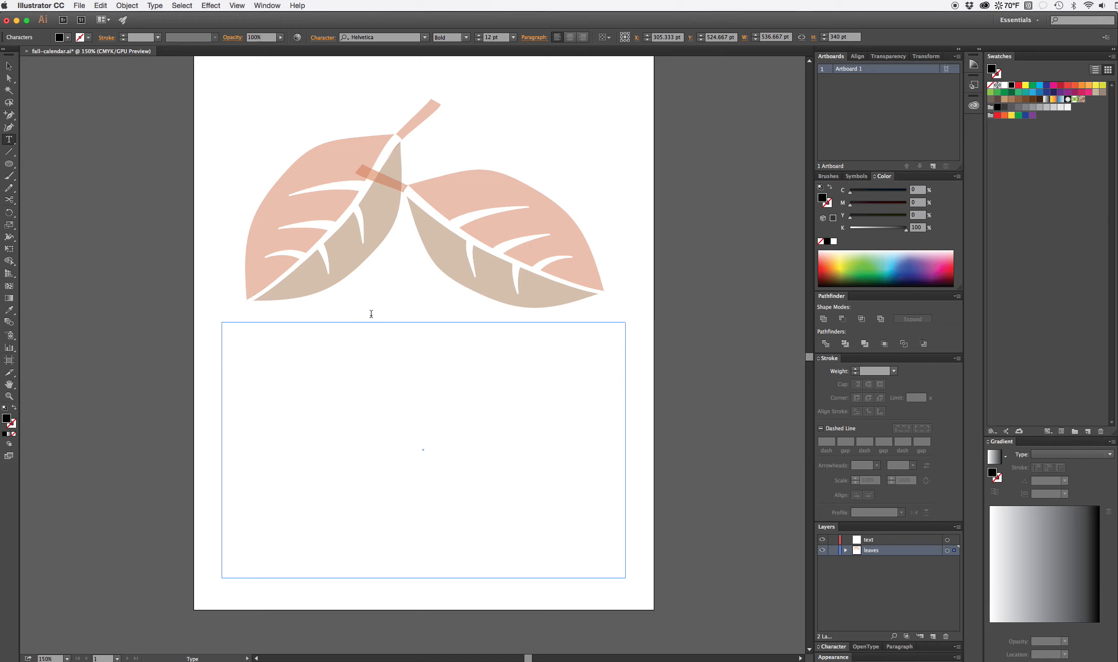
type("ctobe")
Make the heading OCTOBER in capitals at 36 pt, centred in the frame
key("BackSpace")
key("BackSpace")
key("BackSpace")
key("BackSpace")
key("BackSpace")
type("OCTOBE")
type("R")
key("super+a")
left_click(513, 37)
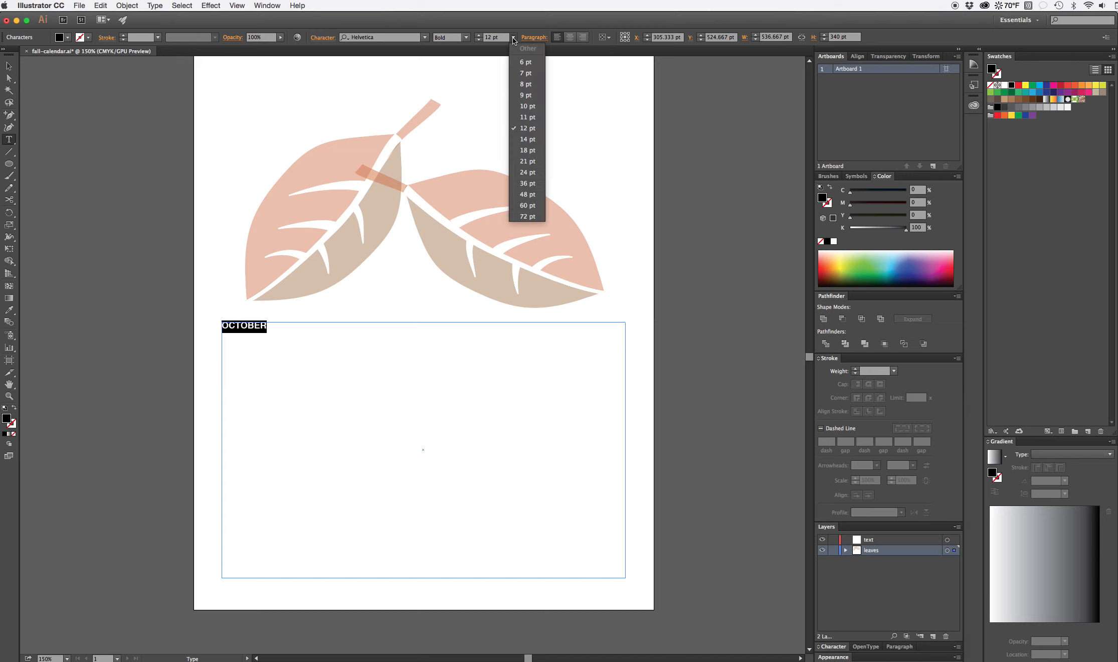
left_click(525, 184)
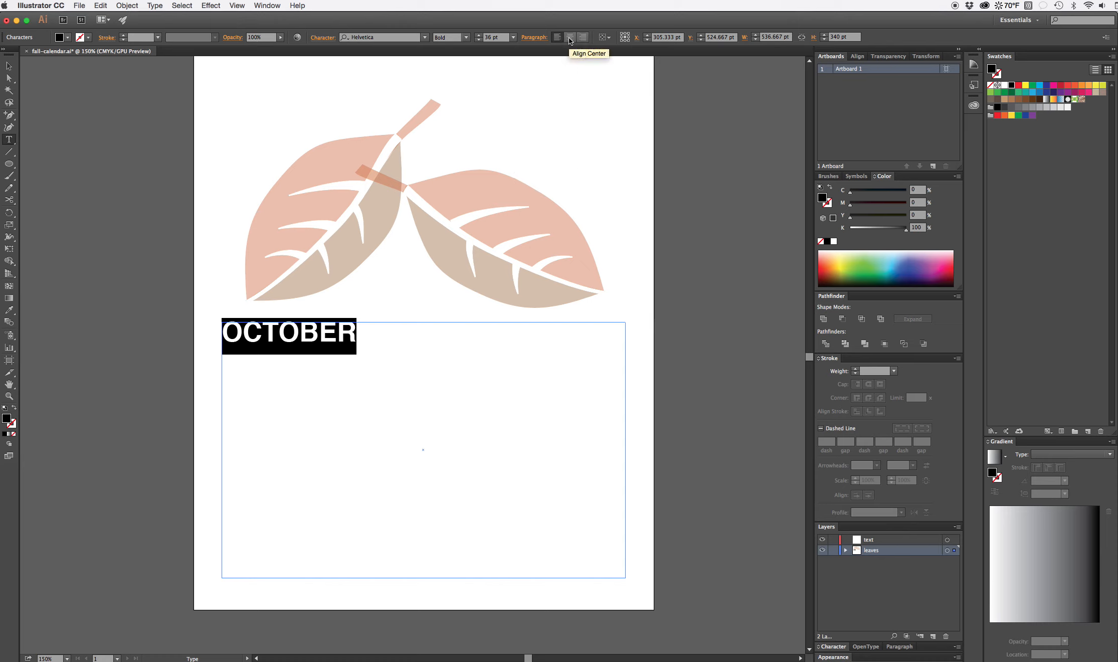
left_click(571, 38)
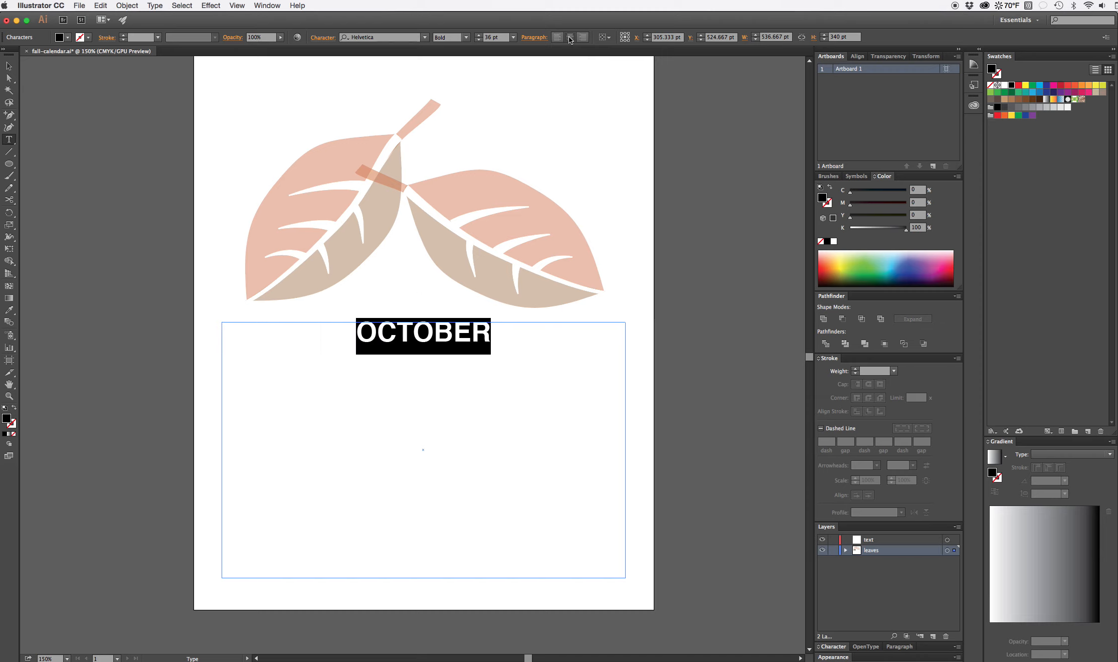
Start a new left-aligned line below the OCTOBER heading
left_click(496, 332)
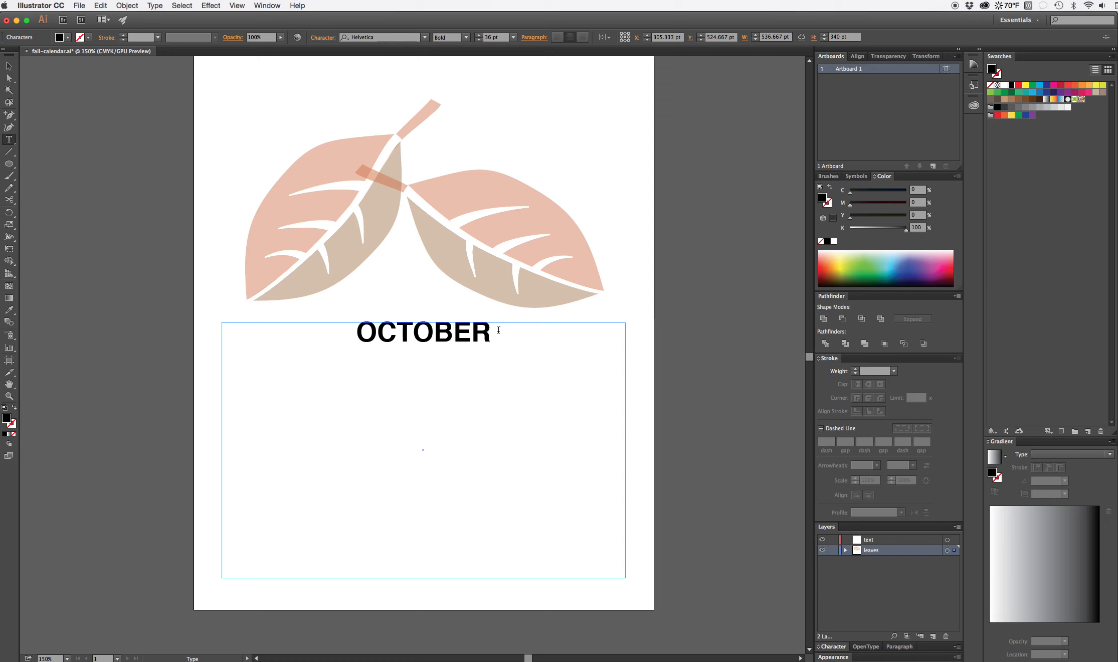
key("Return")
left_click(559, 38)
Extend the heading to OCTOBER 2016 and select the digits 1234567 typed below
left_click(491, 332)
type("2016")
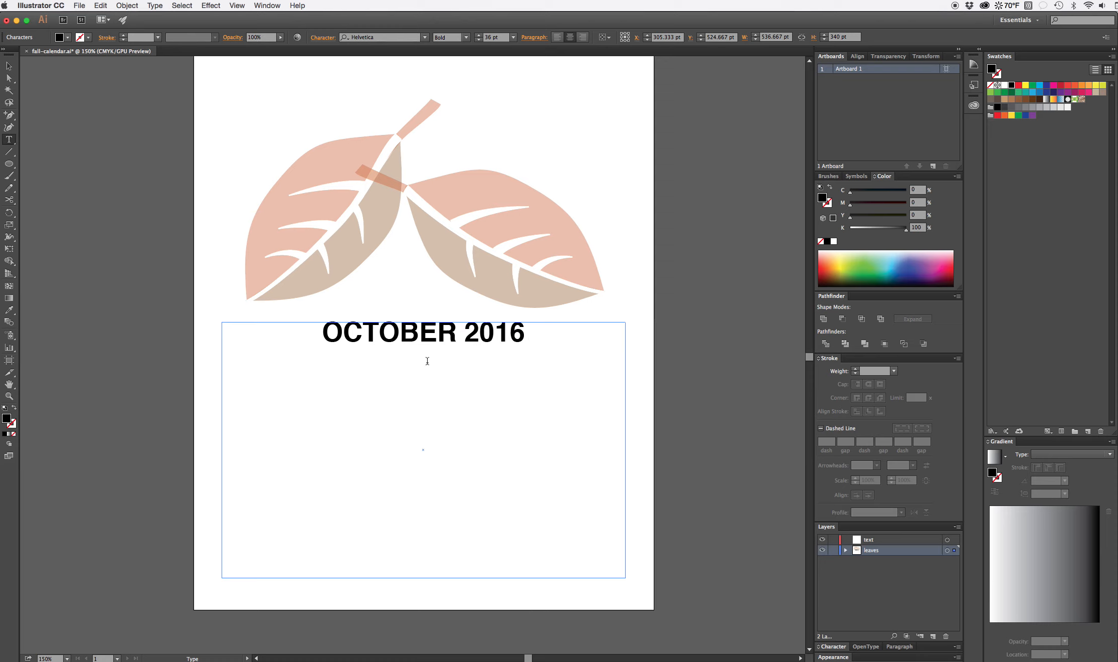
left_click(569, 37)
type("12")
type("34567")
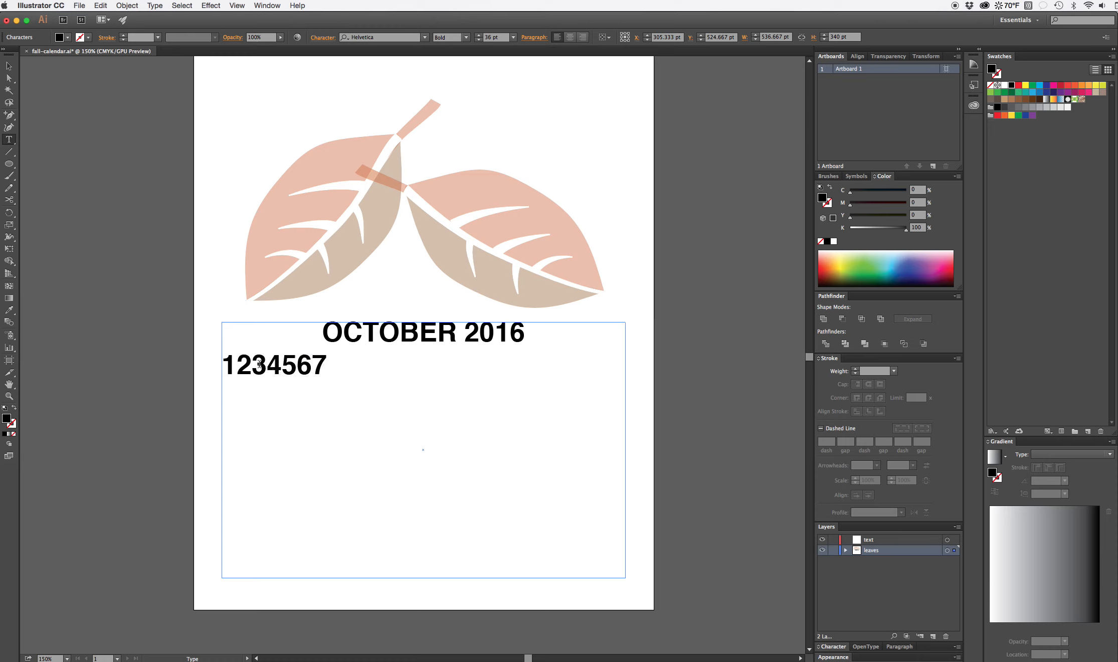
left_click_drag(329, 365, 220, 360)
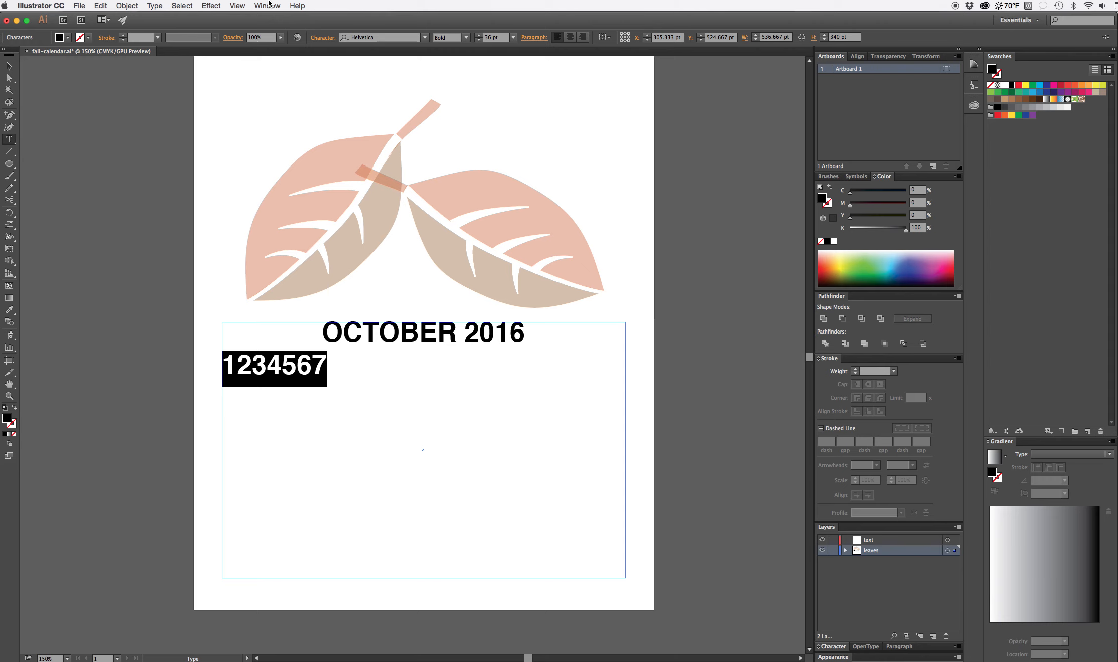
Open the Tabs ruler over the text frame via Window > Type > Tabs
left_click(267, 5)
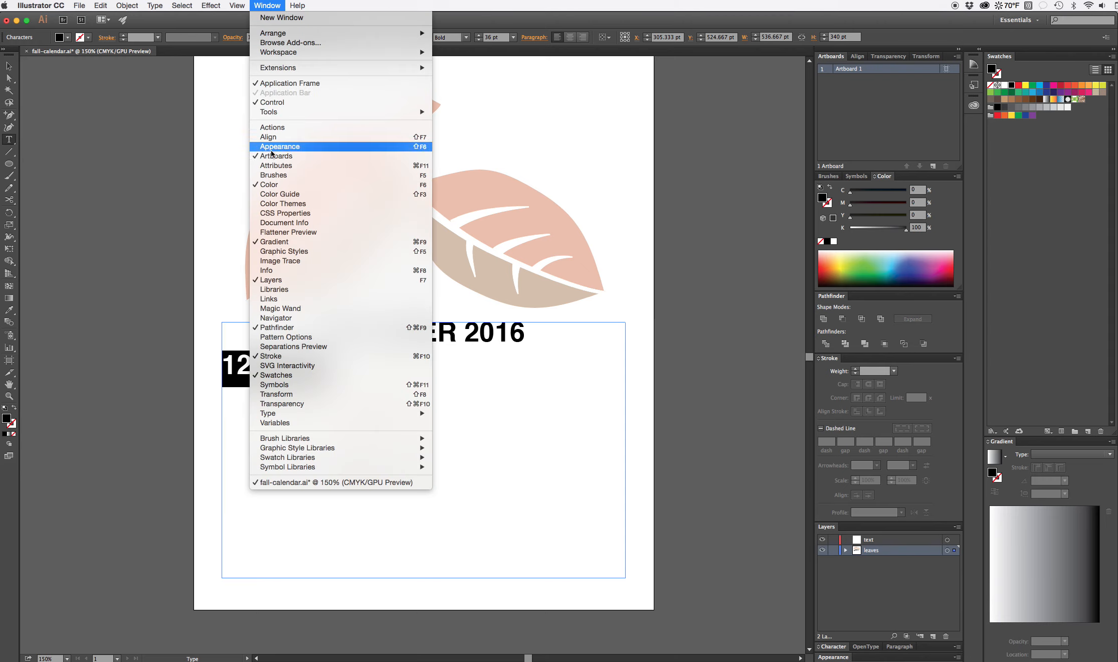
mouse_move(280, 413)
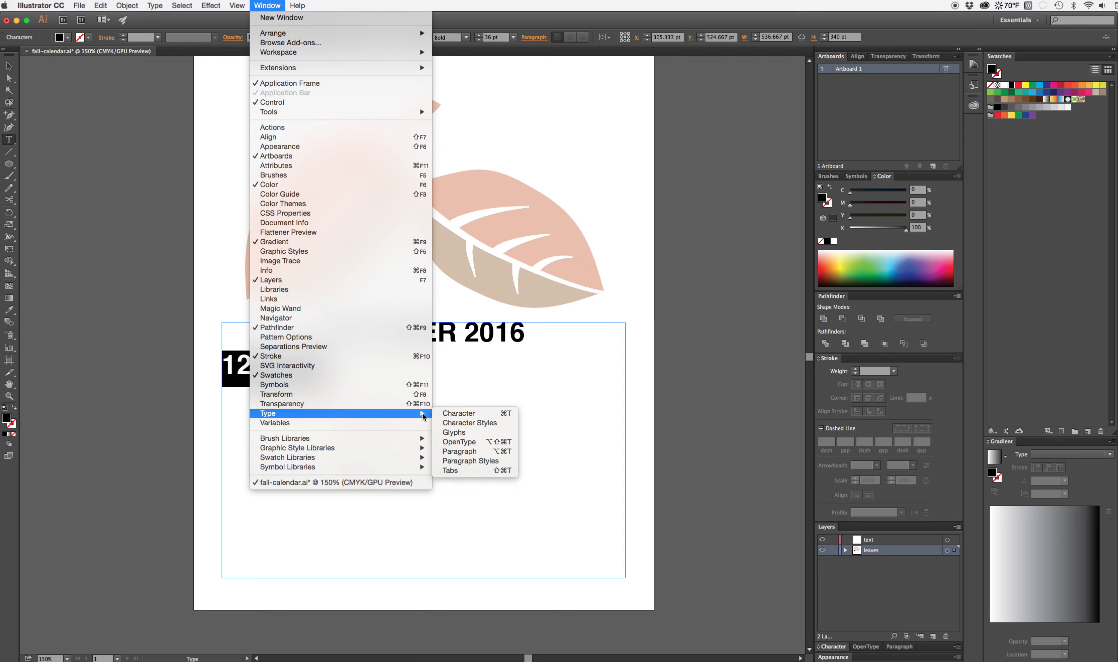
left_click(470, 470)
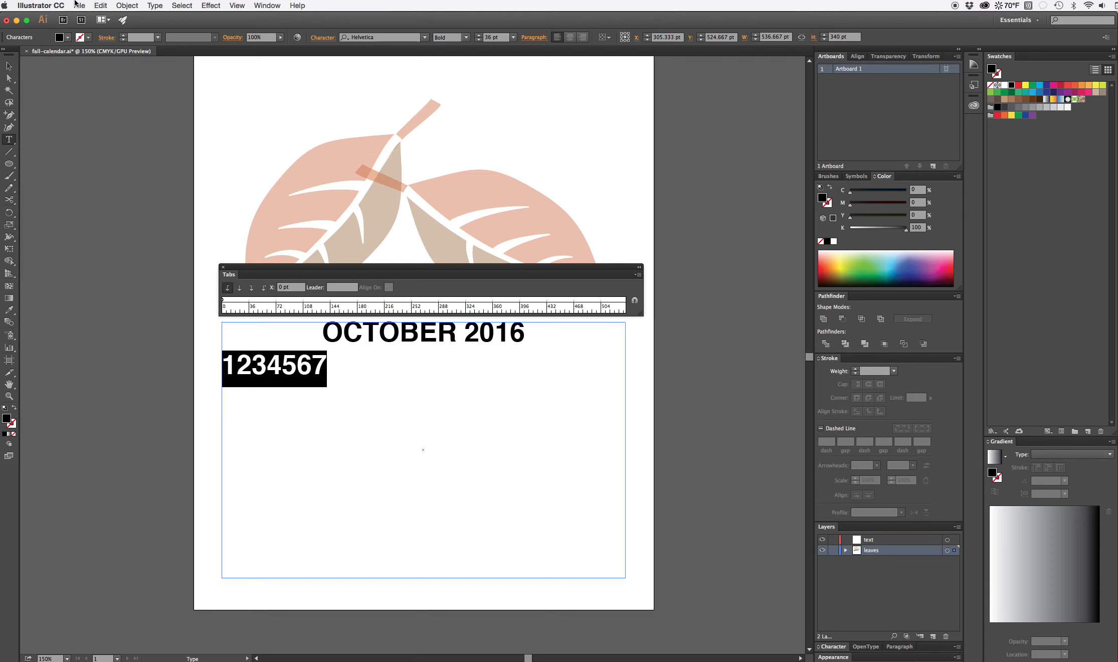
left_click(80, 5)
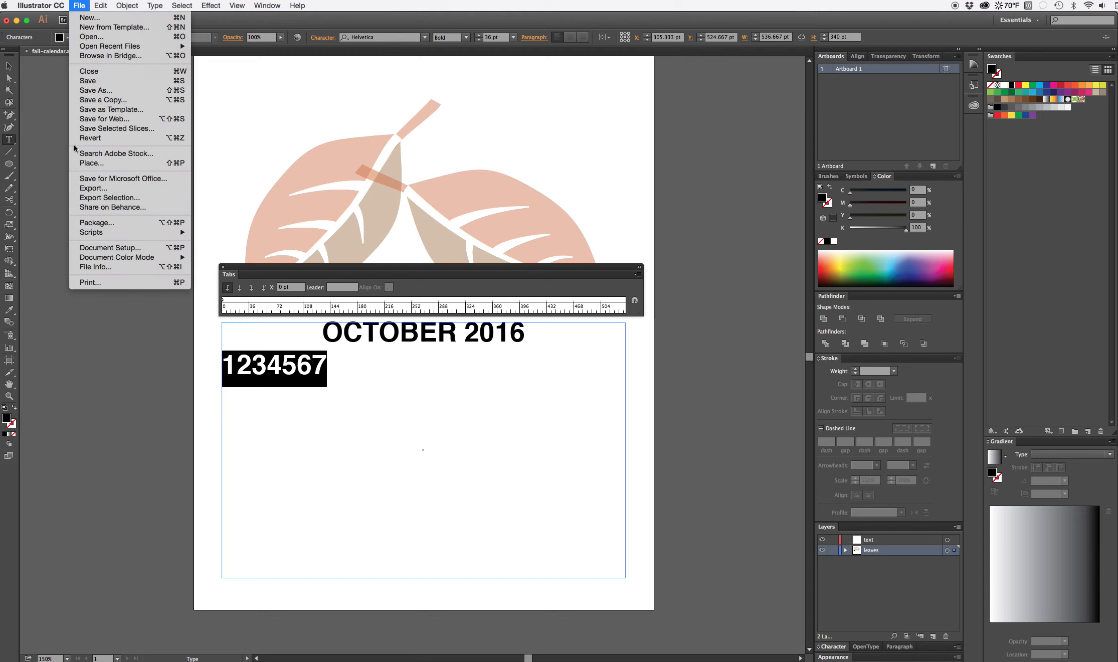
mouse_move(53, 33)
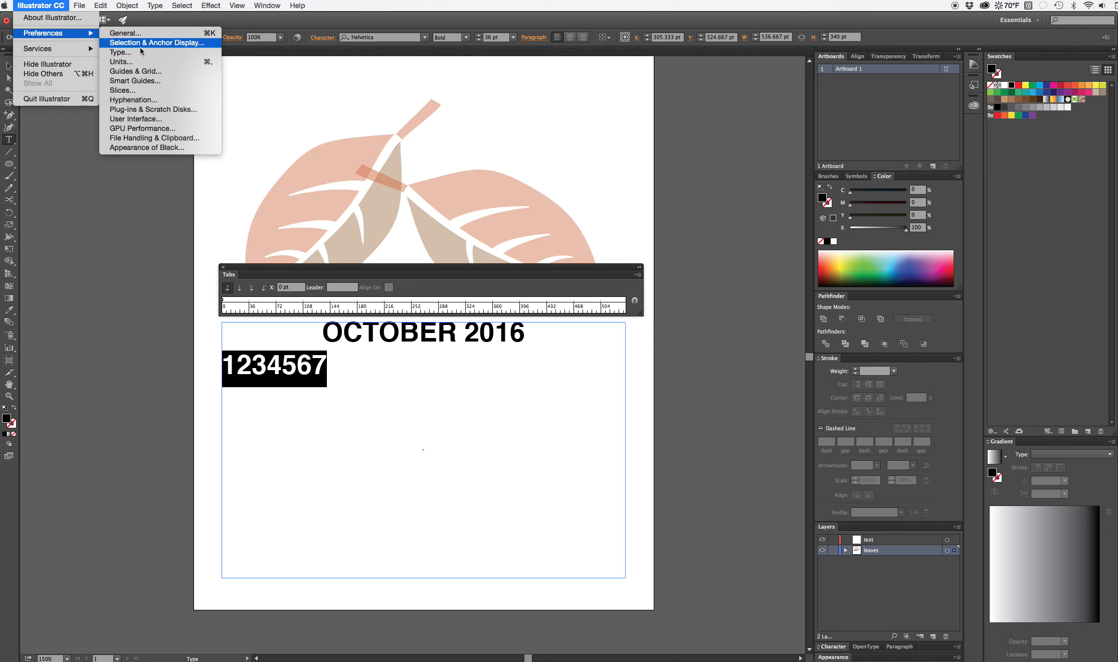
Set the general units to inches in Preferences and show the document rulers
left_click(144, 62)
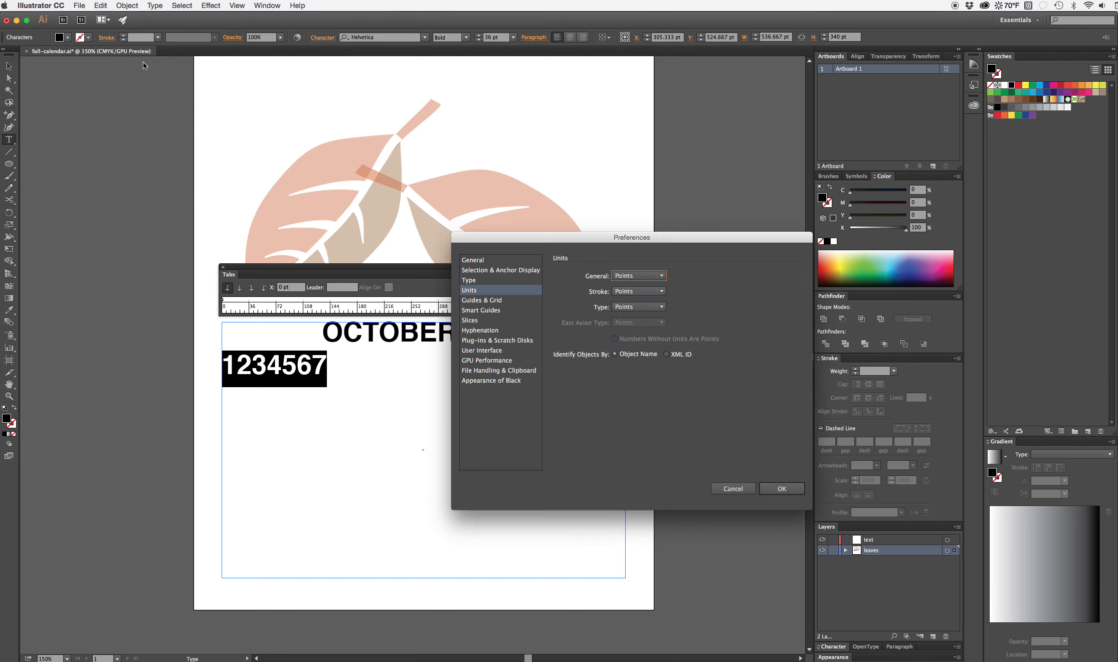
left_click(659, 276)
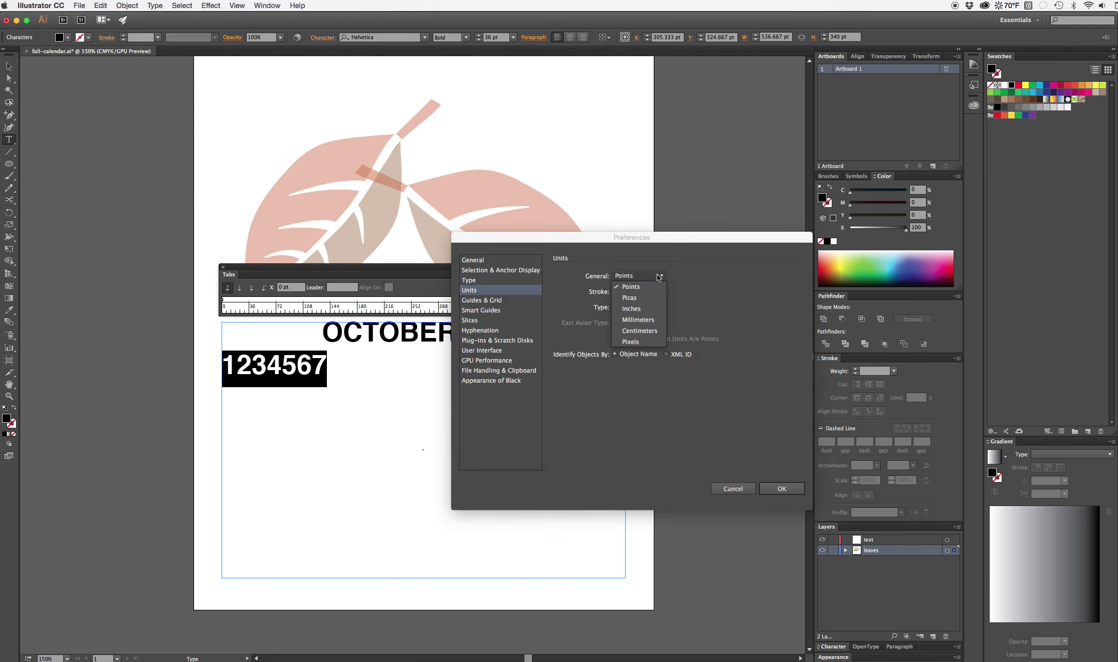
left_click(662, 319)
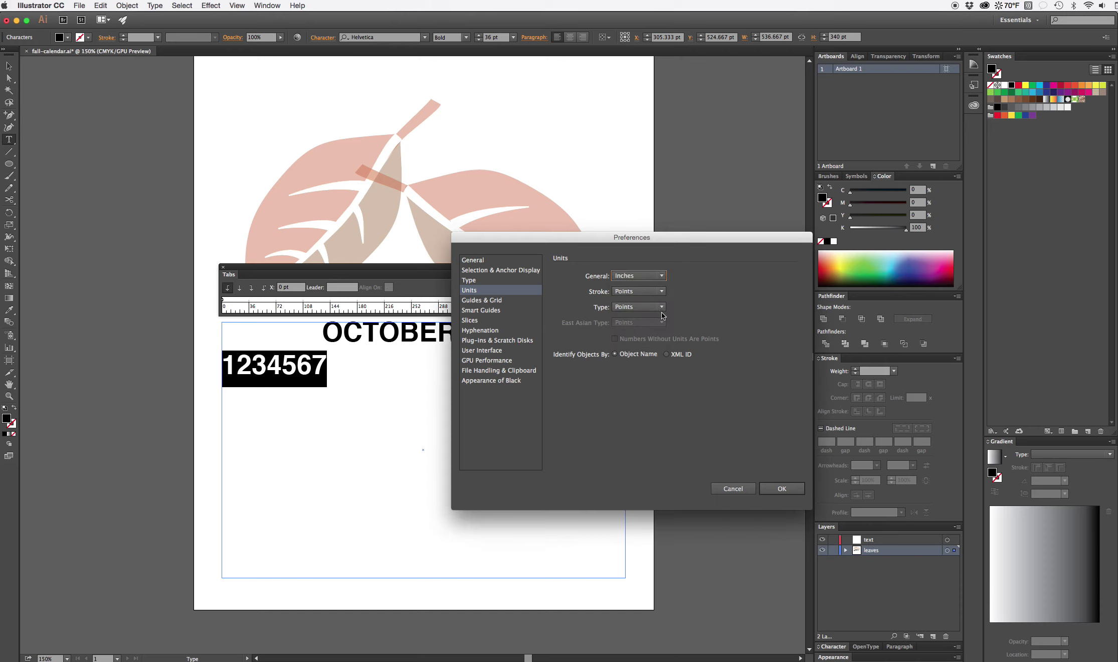
left_click(781, 488)
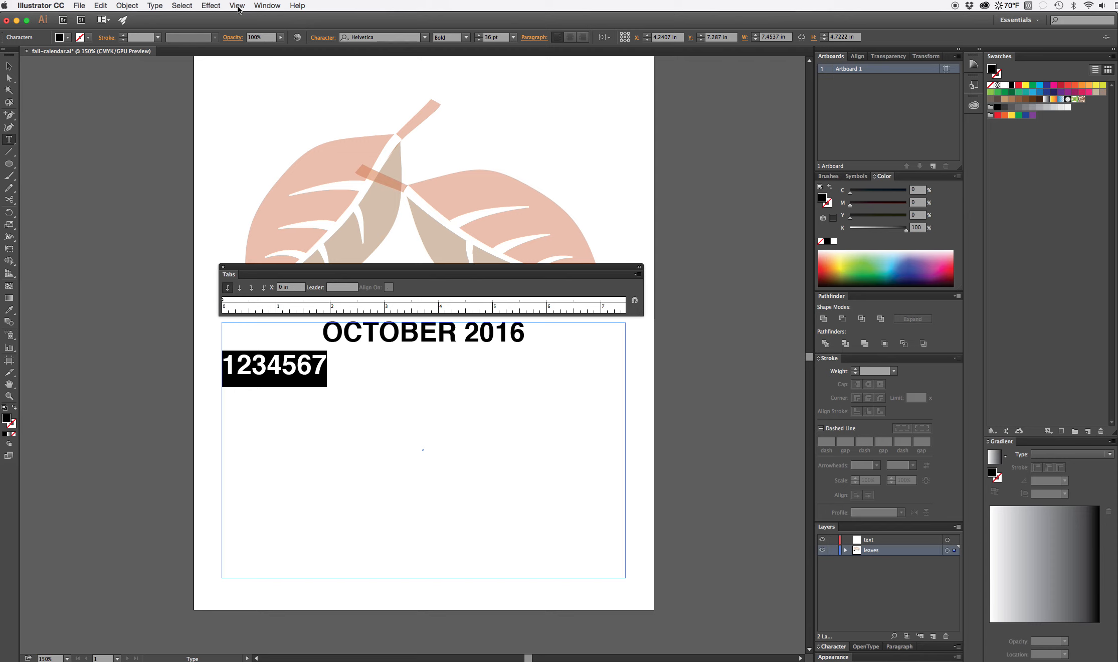
left_click(238, 5)
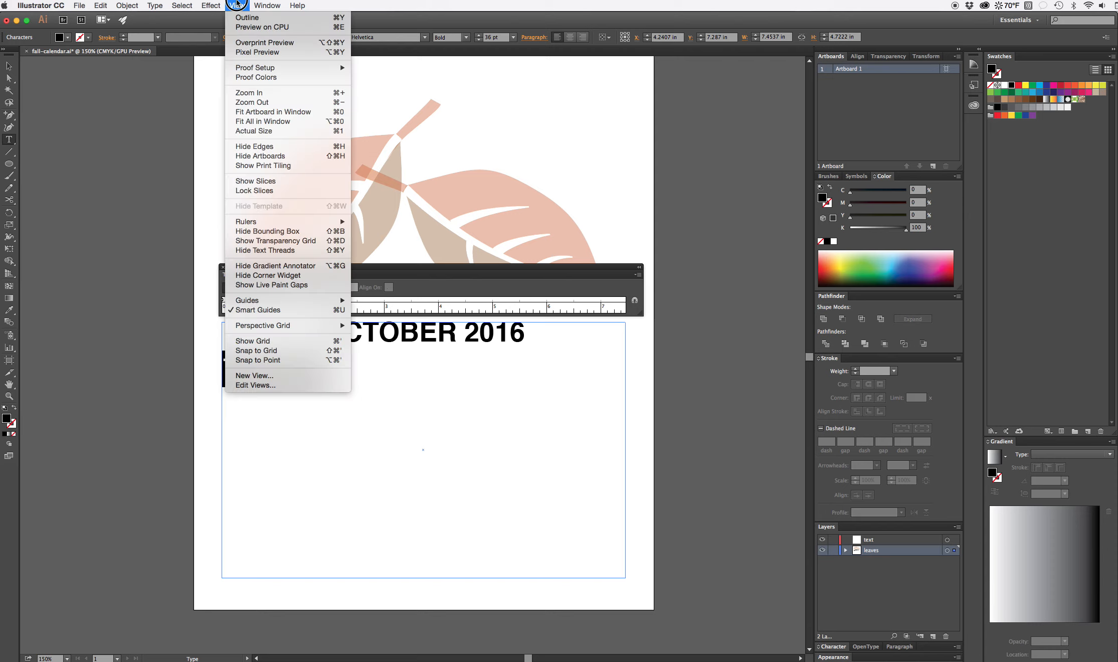
mouse_move(249, 221)
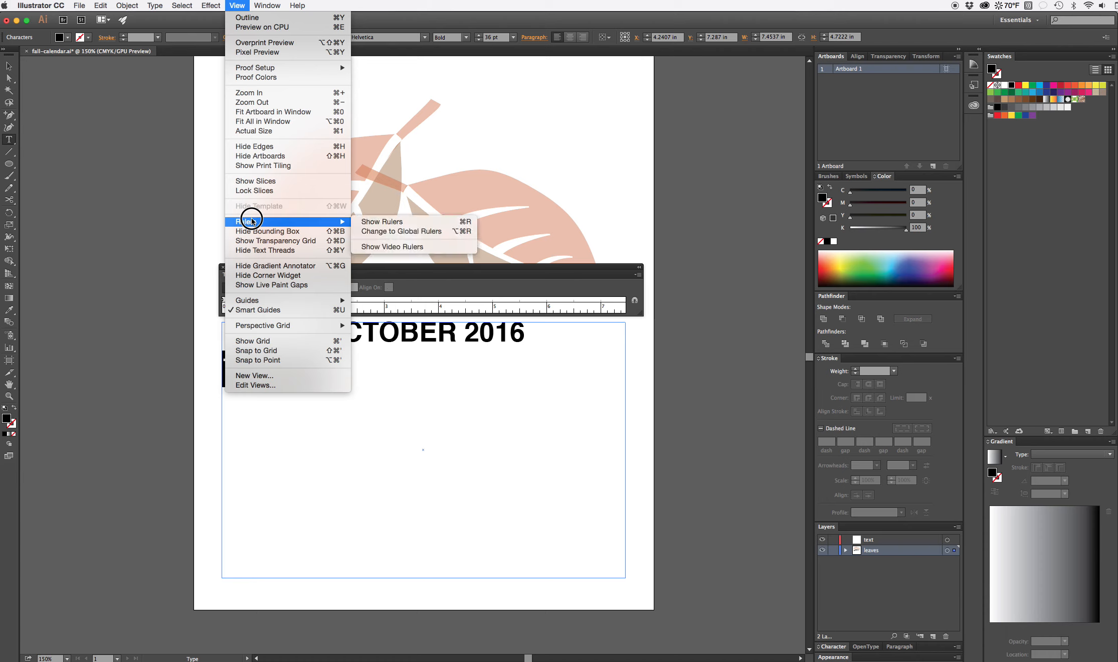
left_click(415, 220)
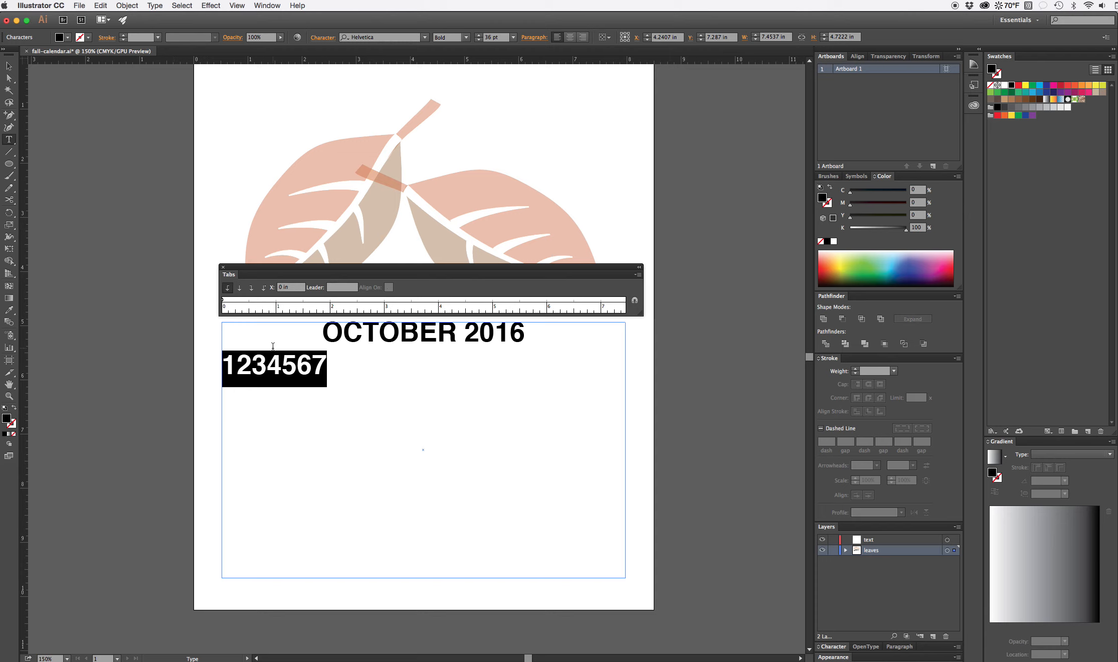
Place centre-justified tab stops at about 0.55, 1.44, 2.43, 4.4 and 7.43 in
left_click(240, 288)
left_click(251, 302)
left_click(300, 302)
left_click(352, 299)
left_click(464, 299)
left_click(623, 300)
Make the last stop right-justified and insert tabs after 1, 2 and 3
left_click(251, 287)
left_click(254, 378)
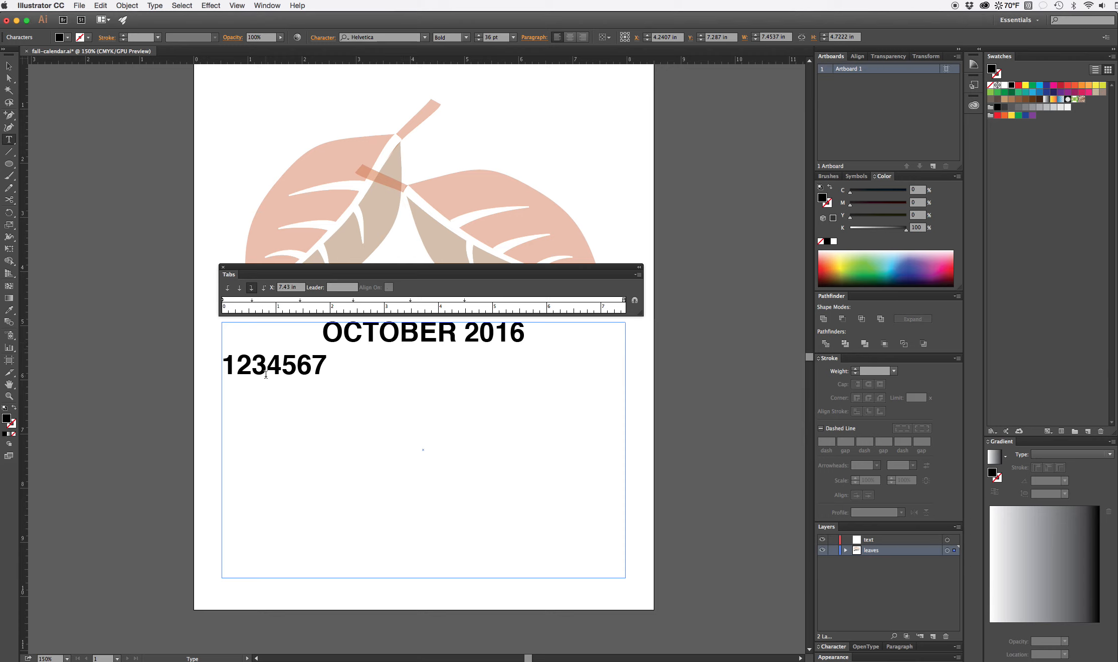
key("Tab")
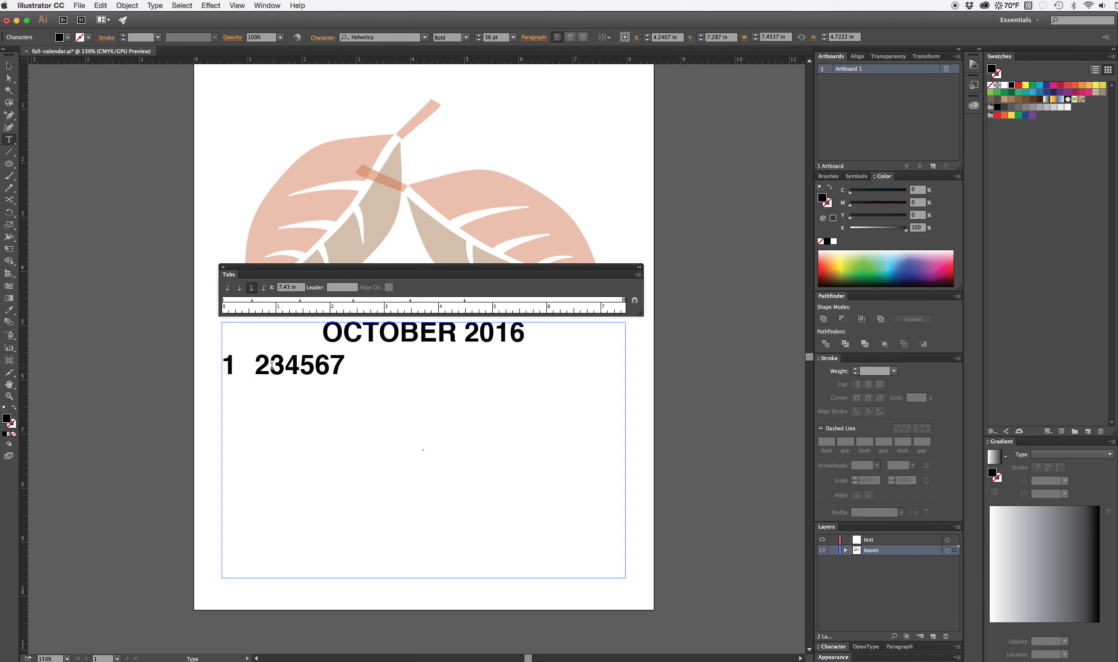
left_click(273, 366)
key("Tab")
left_click(328, 366)
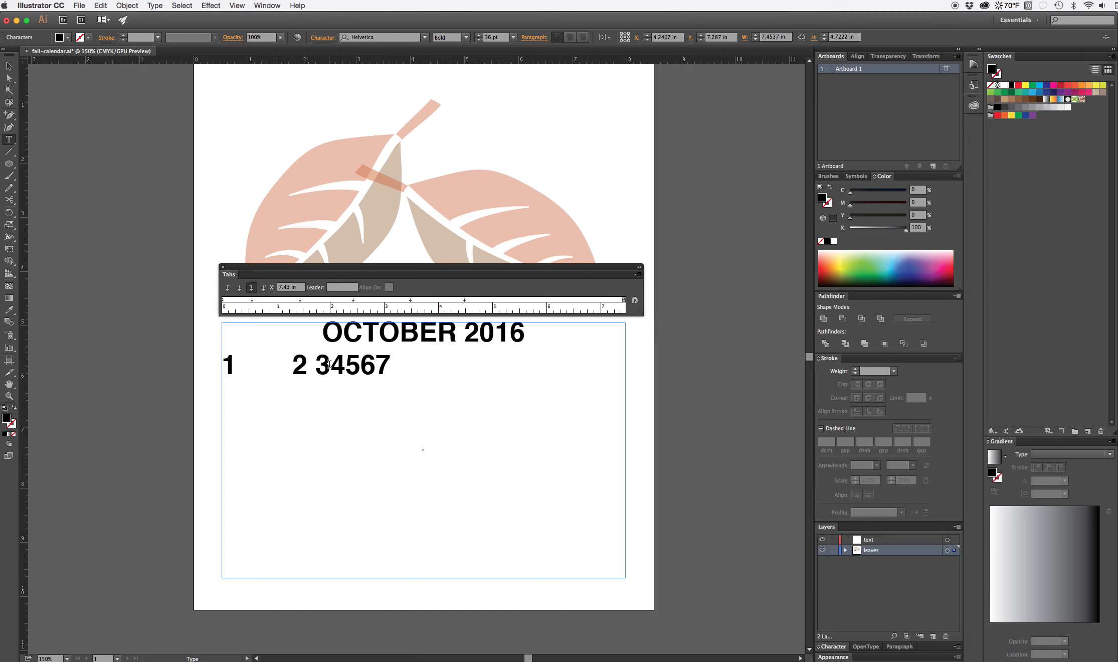
key("Tab")
Insert tabs after 4, 5 and 6, then remove the extra tab between 1 and 2
left_click(400, 366)
key("Tab")
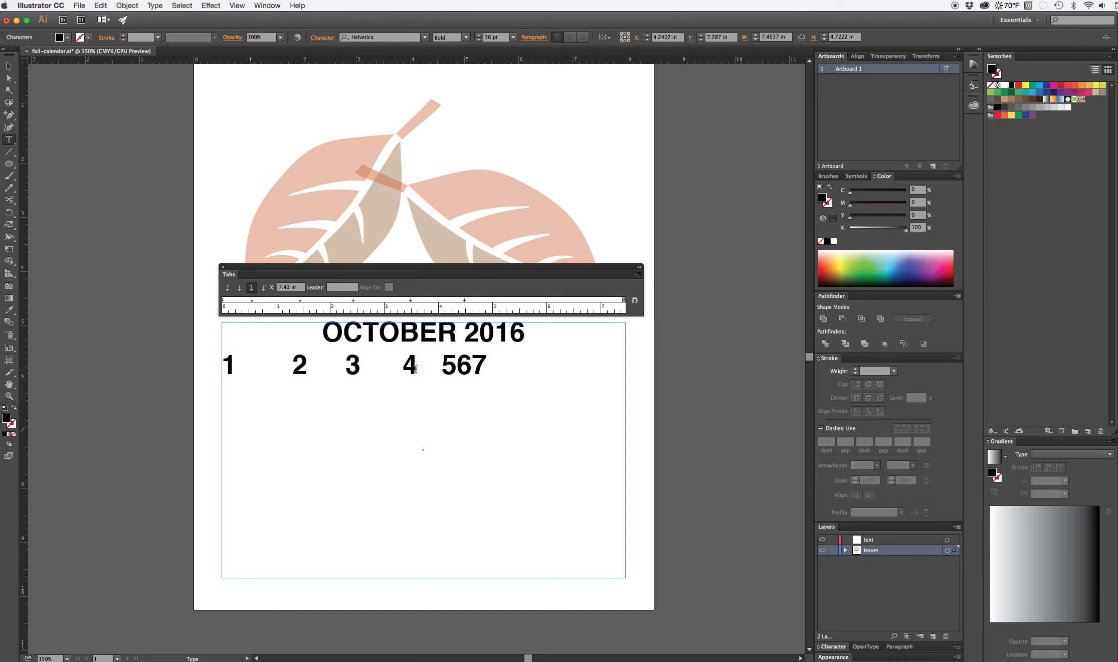
left_click(460, 367)
key("Tab")
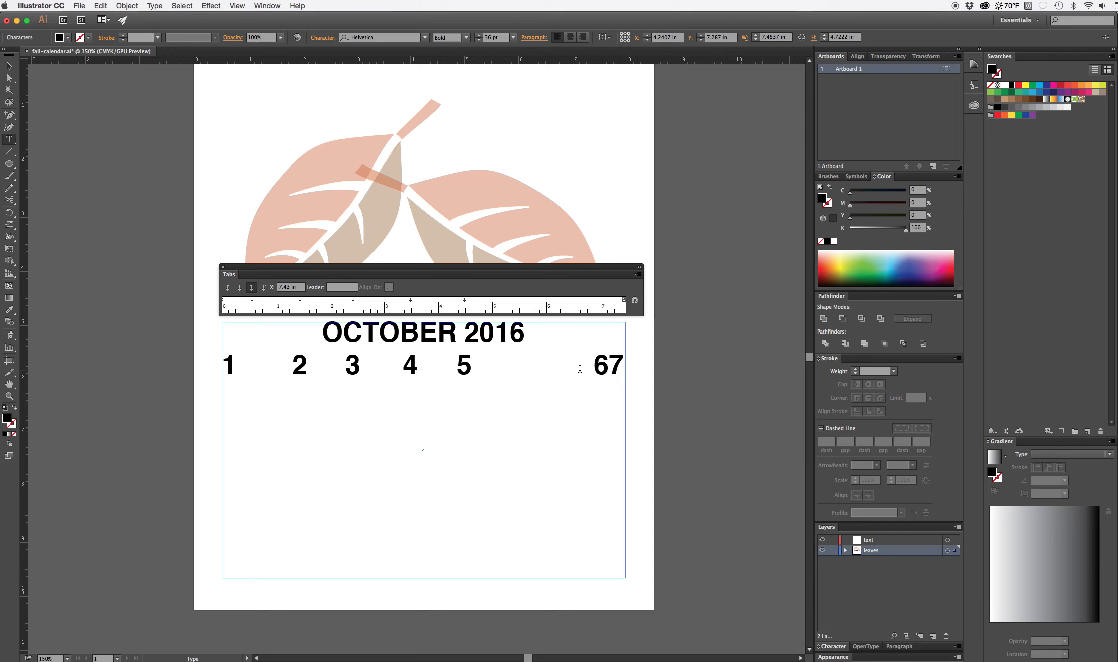
left_click(608, 366)
key("Tab")
left_click(285, 367)
key("BackSpace")
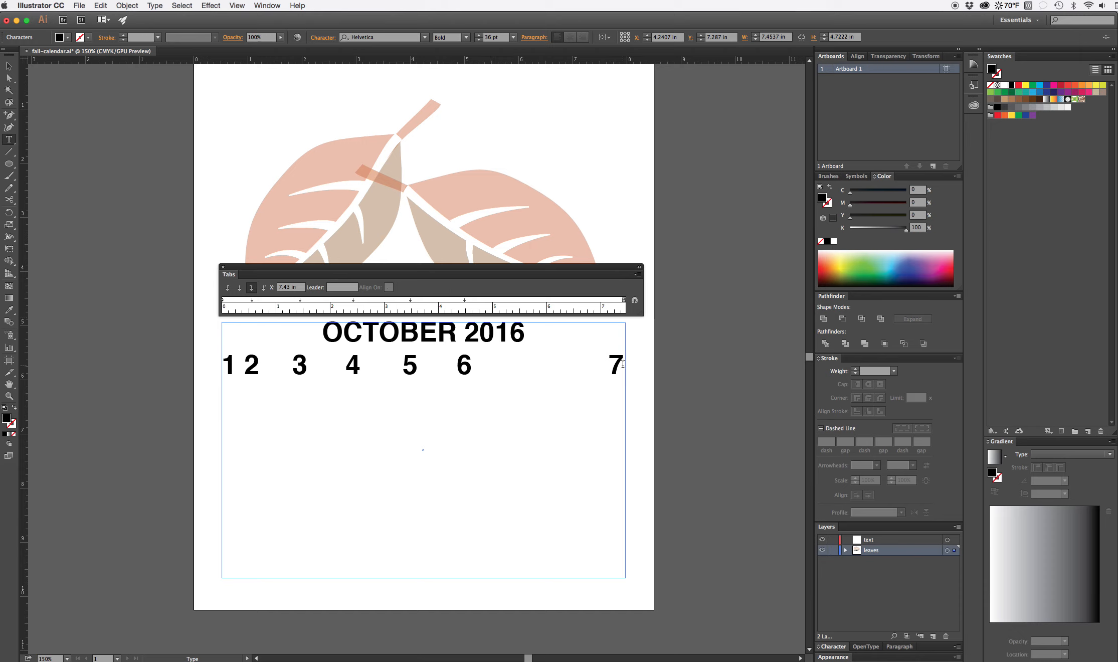
Select the number row and drag each tab stop rightward to spread the columns
left_click_drag(625, 365, 222, 365)
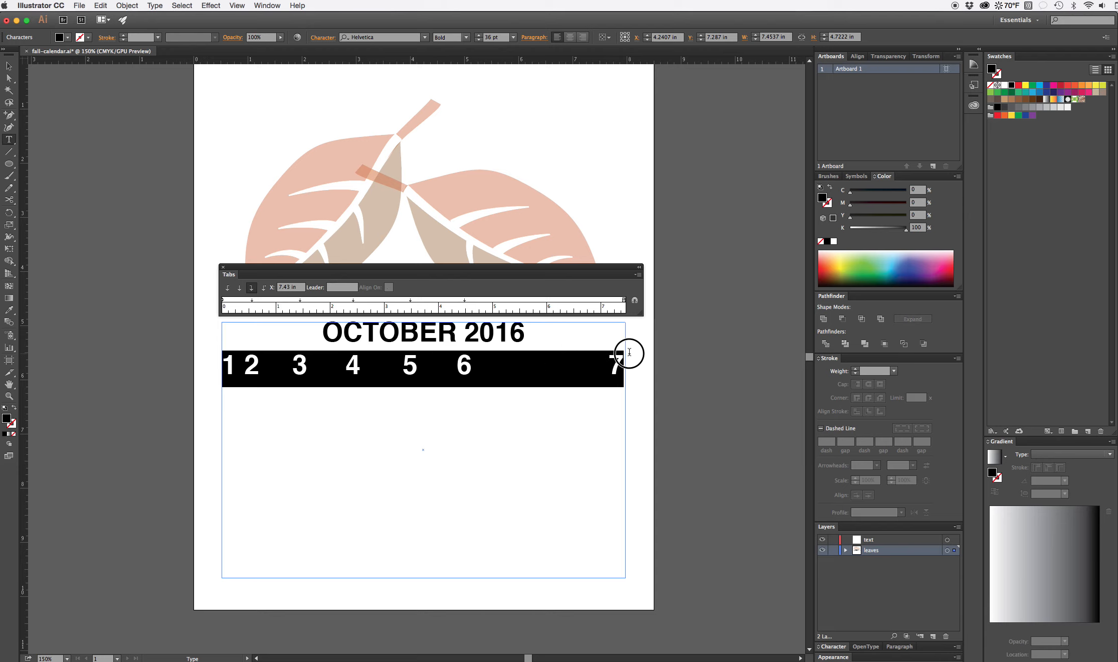
left_click_drag(466, 301, 540, 300)
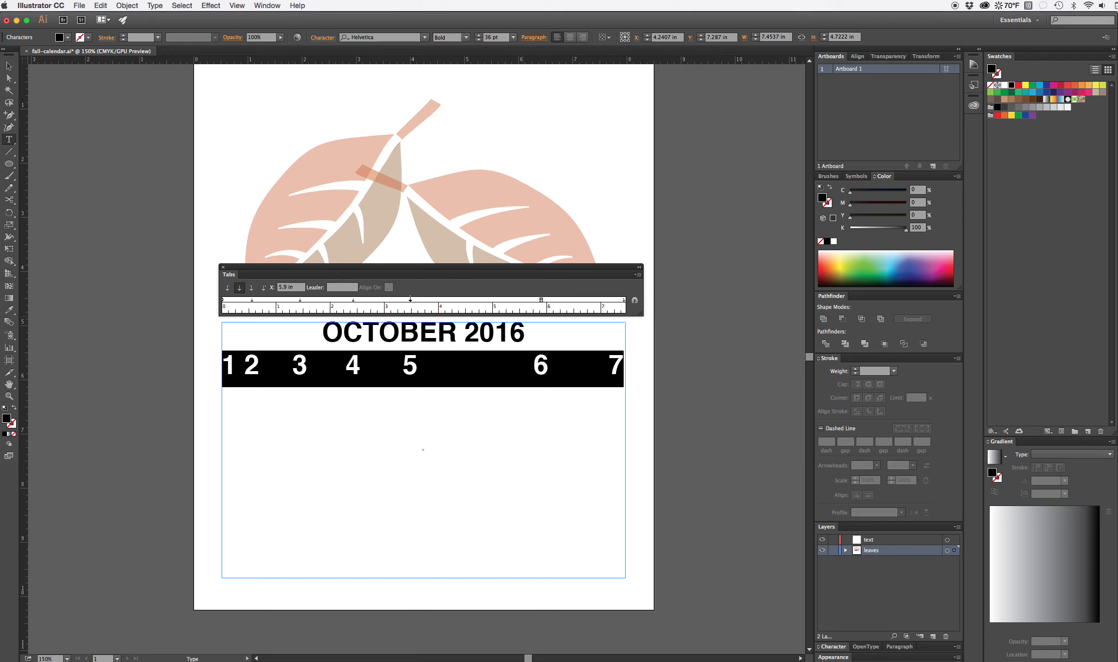
left_click_drag(411, 299, 460, 299)
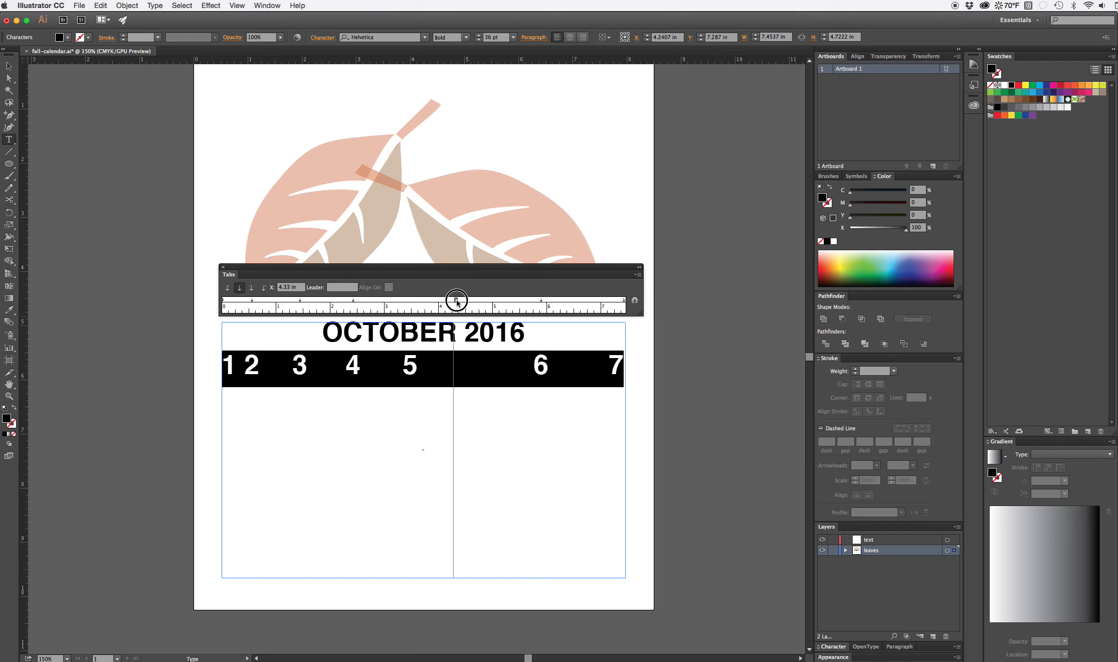
left_click_drag(460, 299, 460, 300)
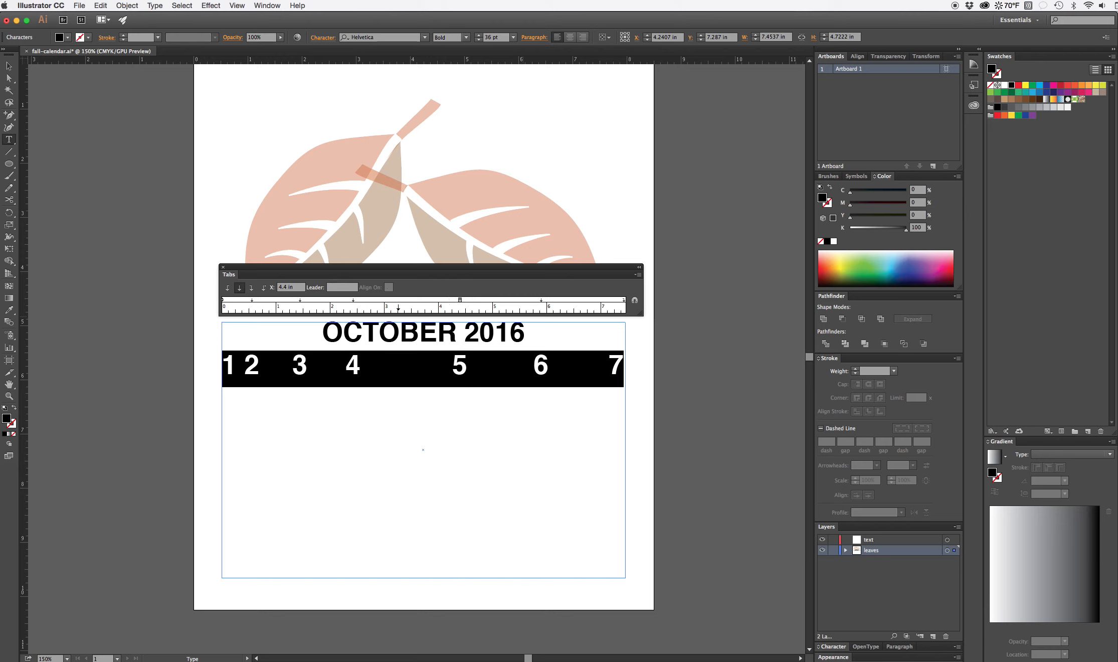
left_click_drag(356, 299, 401, 300)
left_click_drag(300, 299, 345, 299)
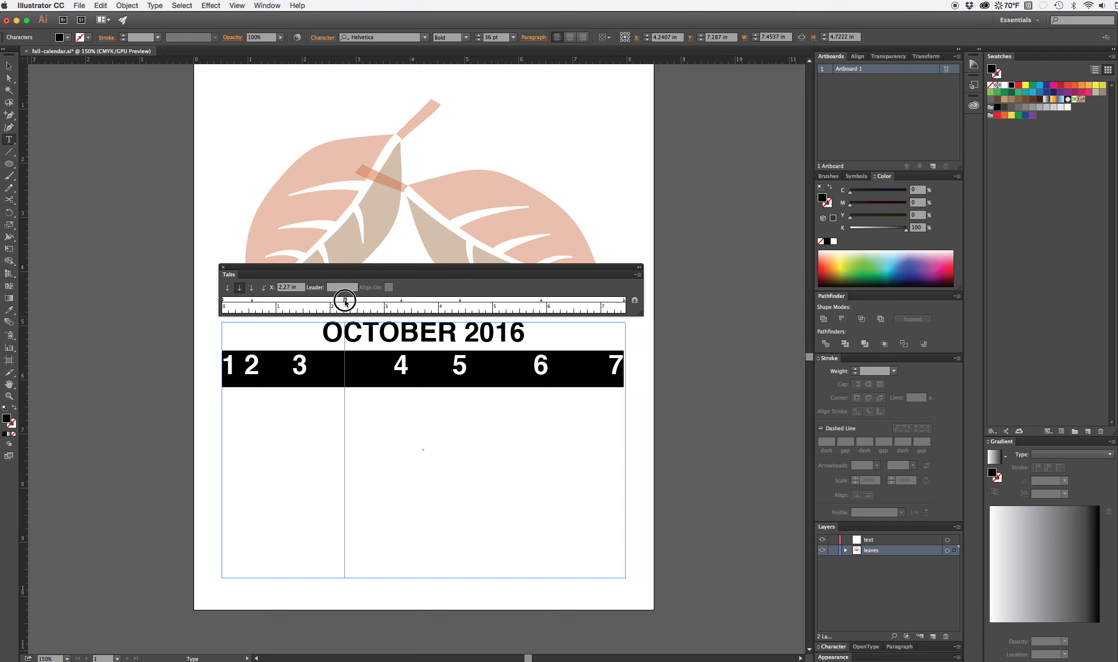
left_click_drag(252, 300, 285, 301)
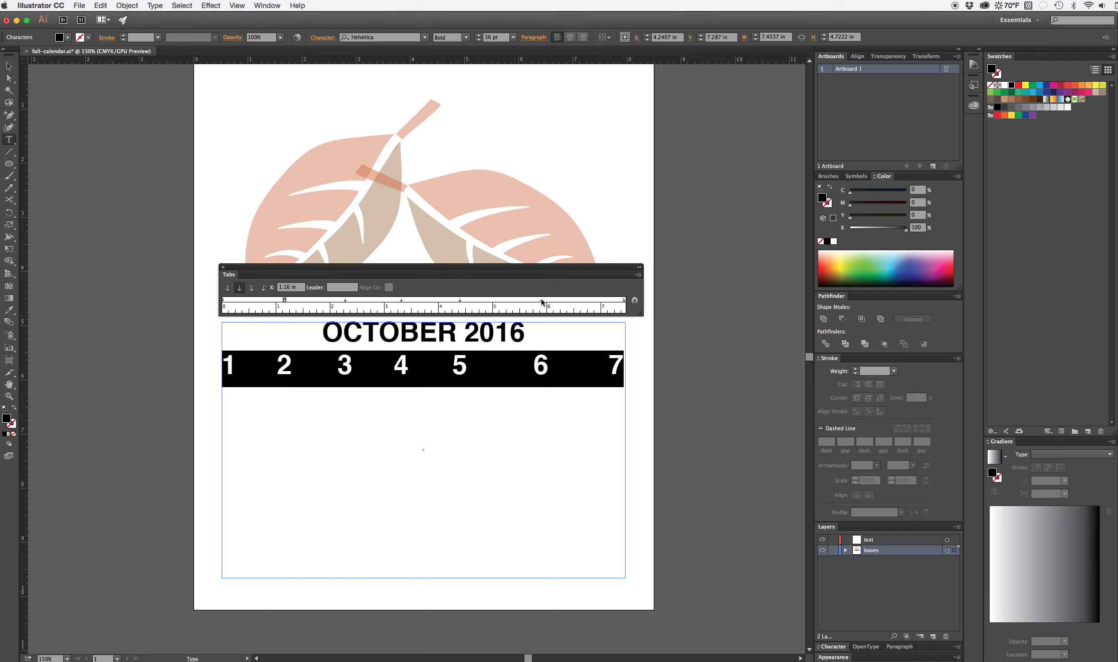
Fine-tune the stops to about 2.55, 3.81, 4.74 and 6.2 in for even spacing
left_click_drag(542, 301, 556, 301)
left_click_drag(461, 300, 487, 301)
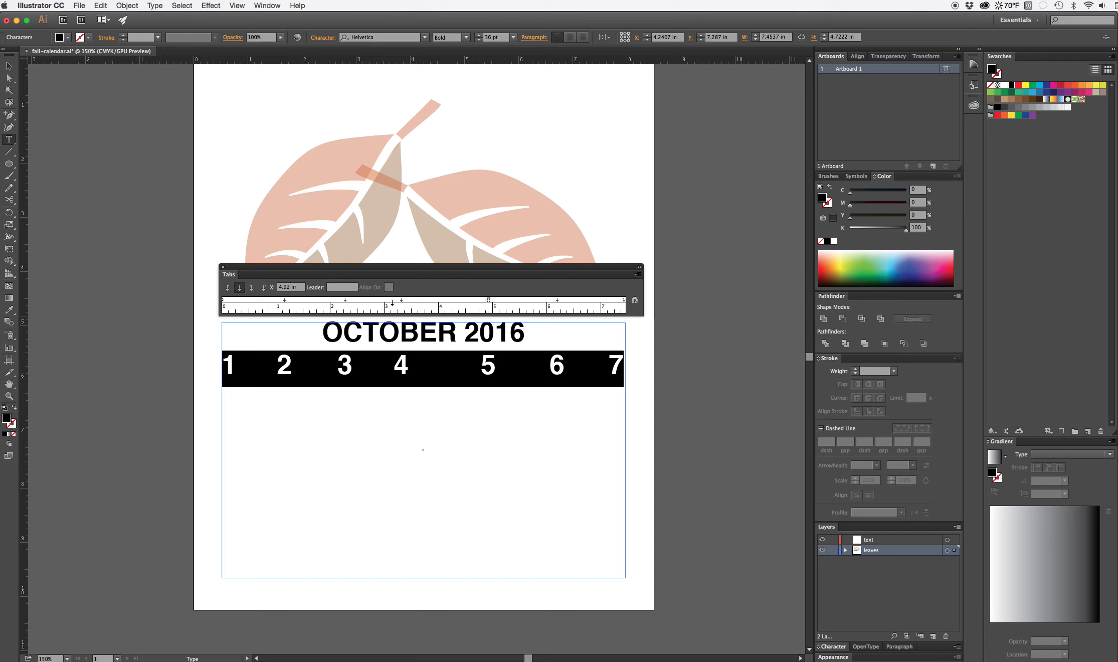
left_click_drag(403, 299, 421, 299)
left_click_drag(349, 300, 360, 300)
left_click_drag(285, 300, 292, 301)
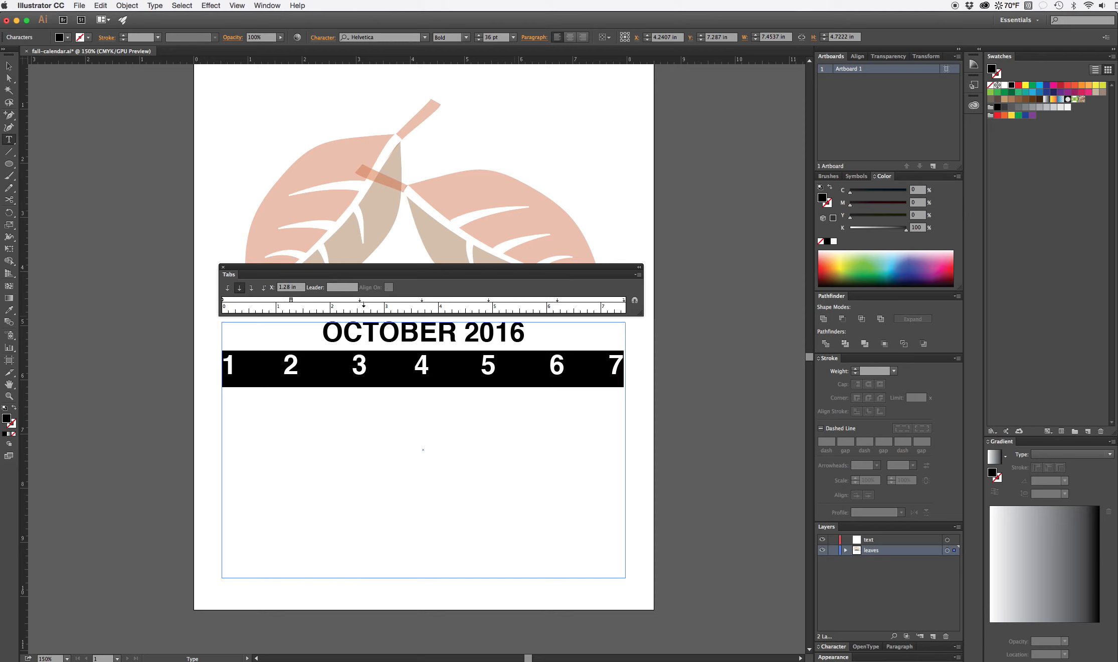
left_click_drag(360, 301, 357, 300)
Insert a line above the numbers reading S M T W T F S, tabbed into the columns
left_click(225, 364)
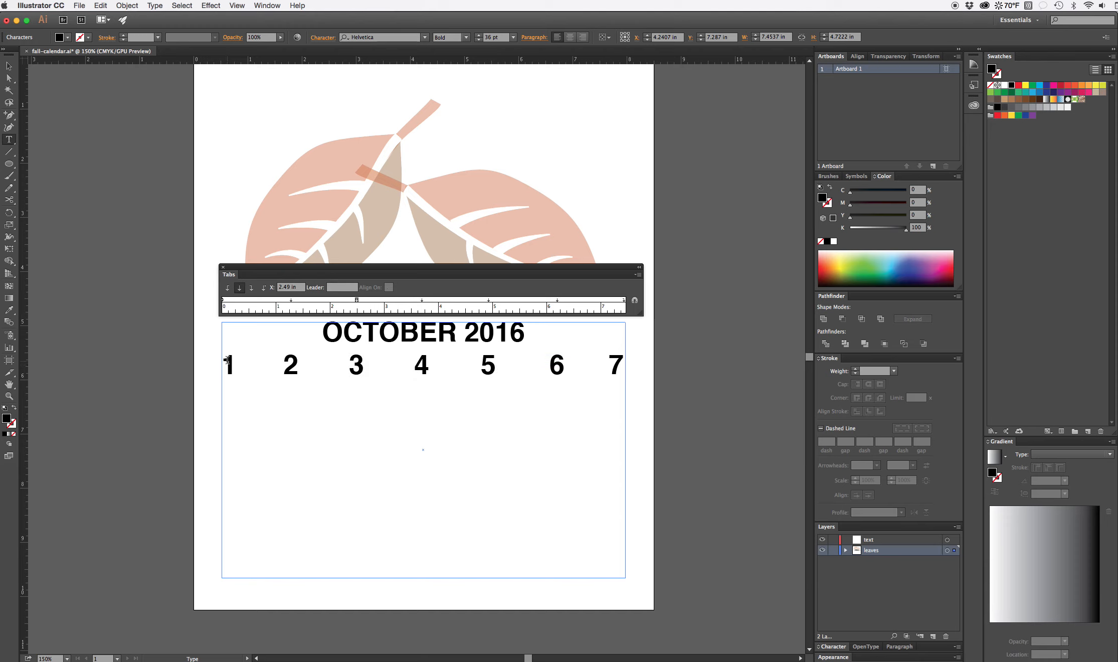
key("Return")
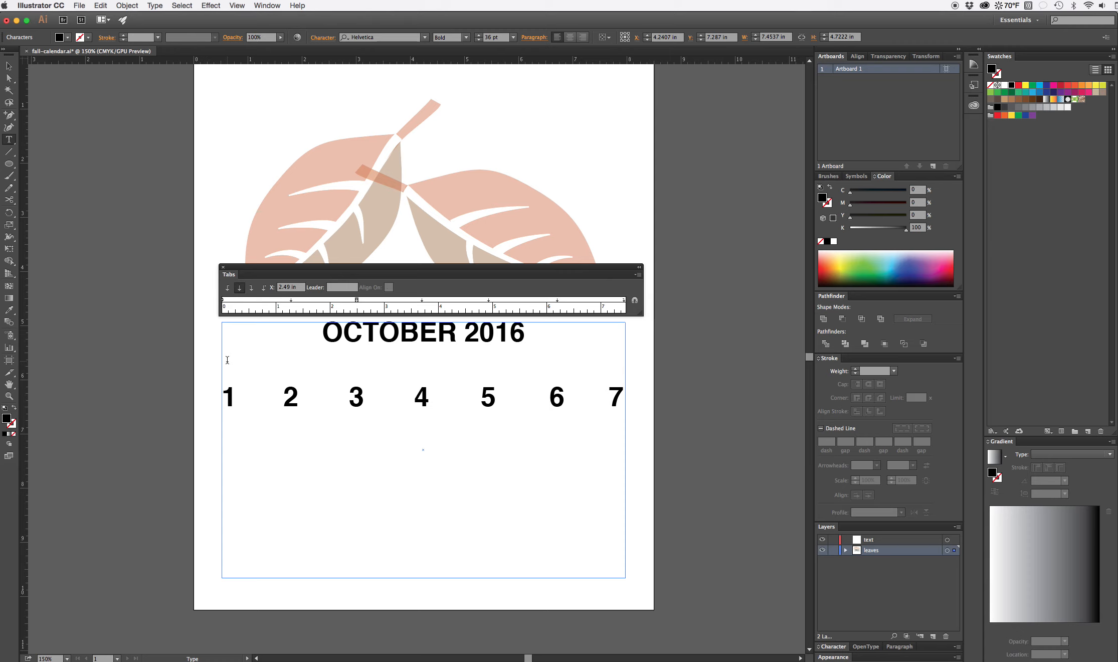
type("S")
key("Tab")
type("M")
key("Tab")
type("T")
key("Tab")
type("W")
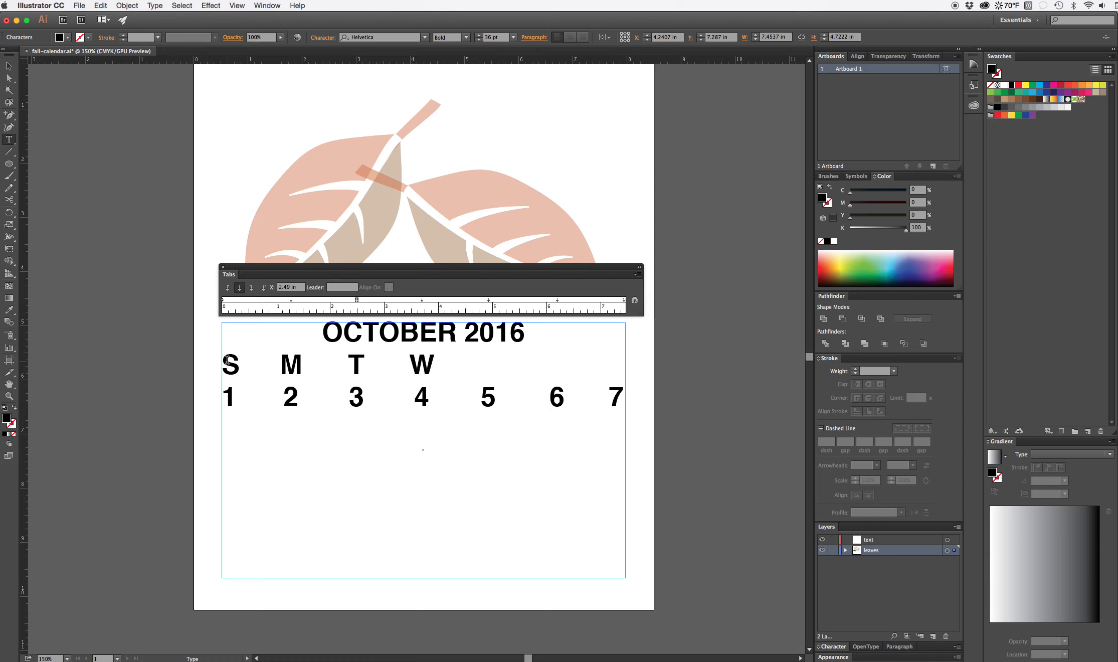
key("Tab")
type("T")
key("Tab")
type("F")
key("Tab")
type("S")
With both rows selected, nudge the third tab stop left to 2.46 in so T and 3 align
left_click_drag(624, 405, 228, 367)
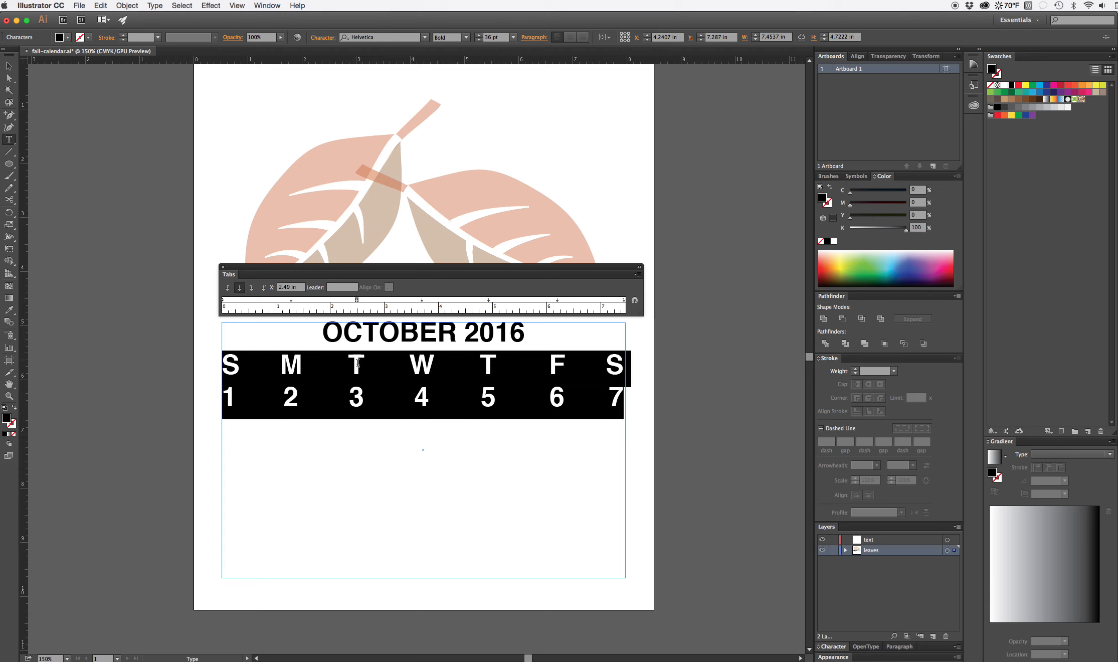
left_click_drag(357, 300, 354, 300)
left_click(622, 399)
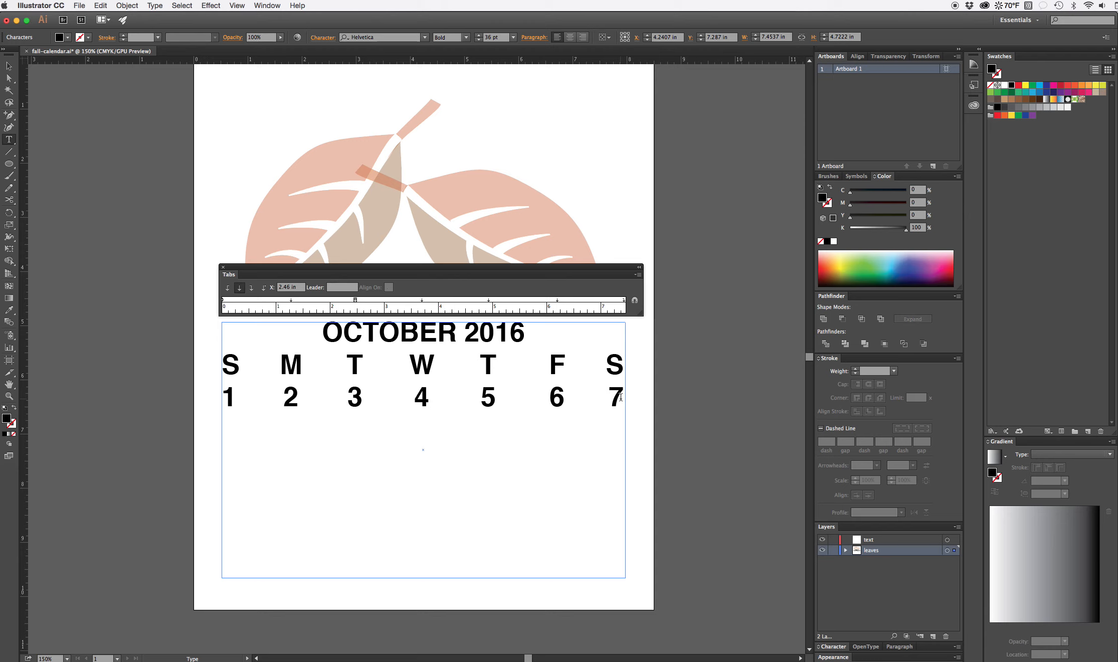
type("8")
Enter the first week's day numbers separated by tabs, ending the row with a return
key("Tab")
type("9")
key("Tab")
type("1")
type("0")
key("Tab")
type("11")
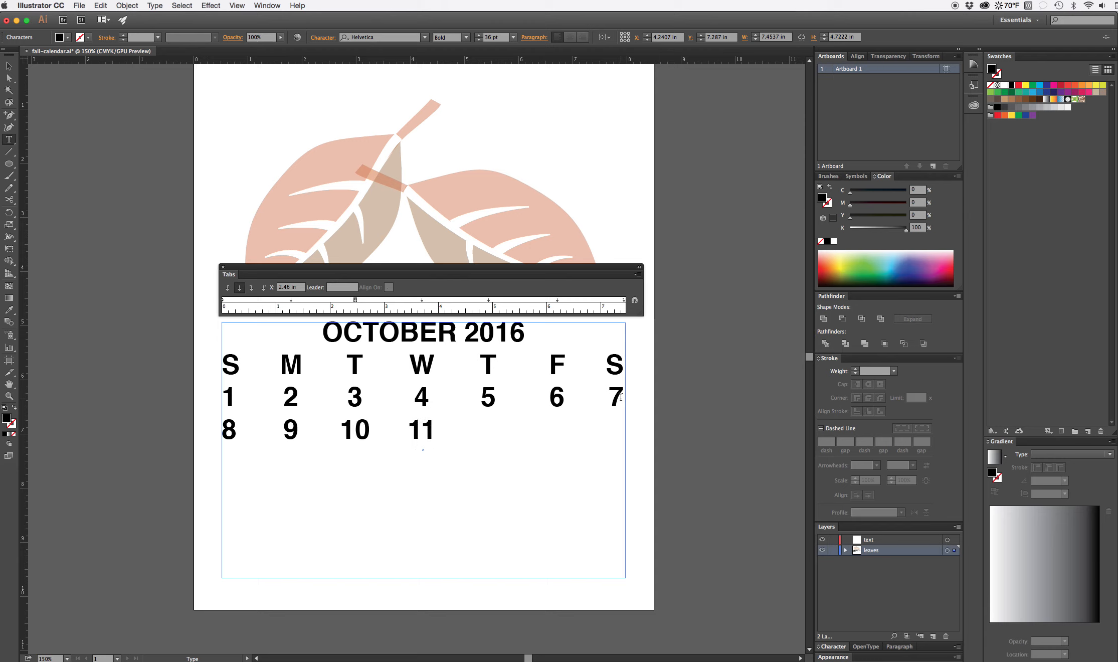
key("Tab")
type("12")
key("Tab")
type("13")
key("Tab")
type("14")
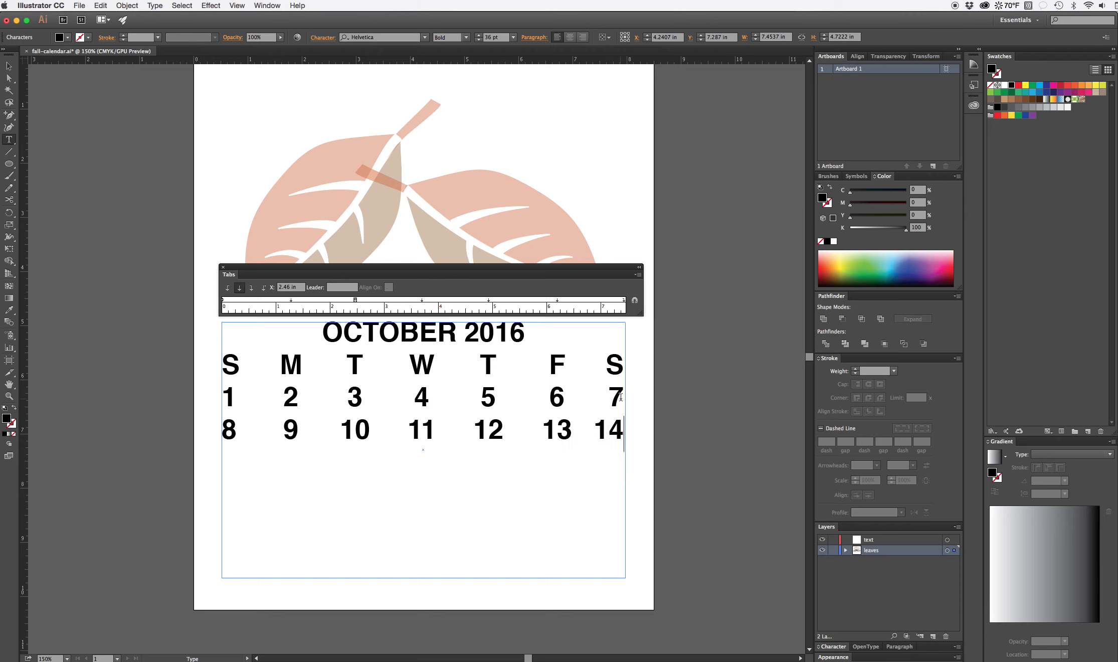
key("Return")
type("1")
type("5")
Enter the second week's day numbers tab-separated under the weekday columns
key("Tab")
type("16")
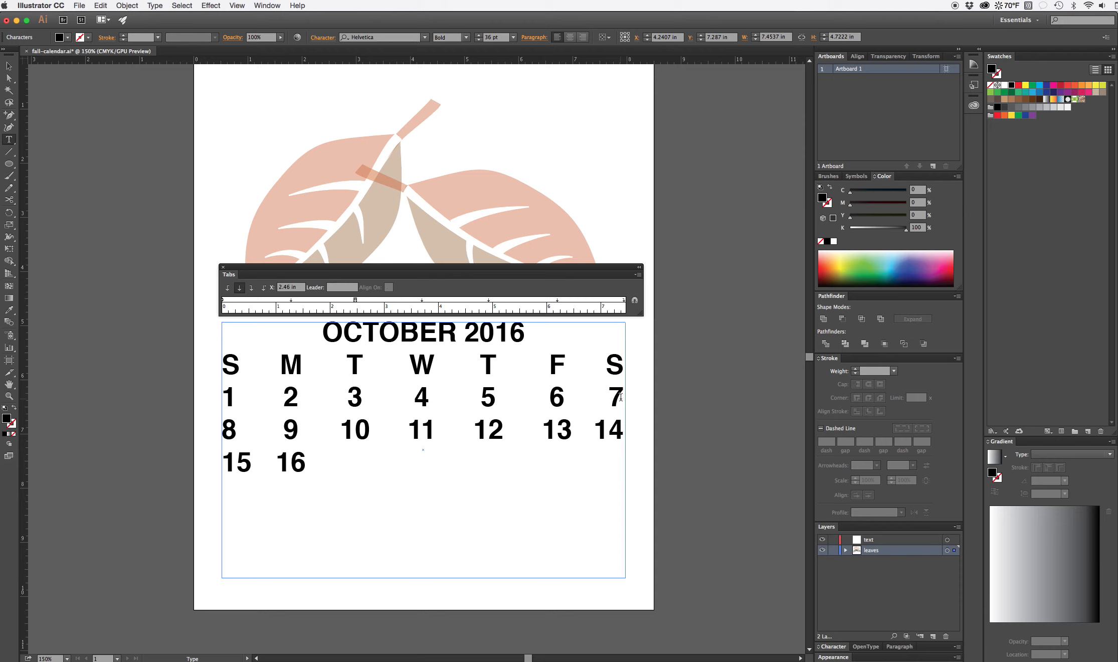
key("Tab")
type("17")
key("Tab")
type("1")
type("8")
key("Tab")
type("19")
key("Tab")
type("2")
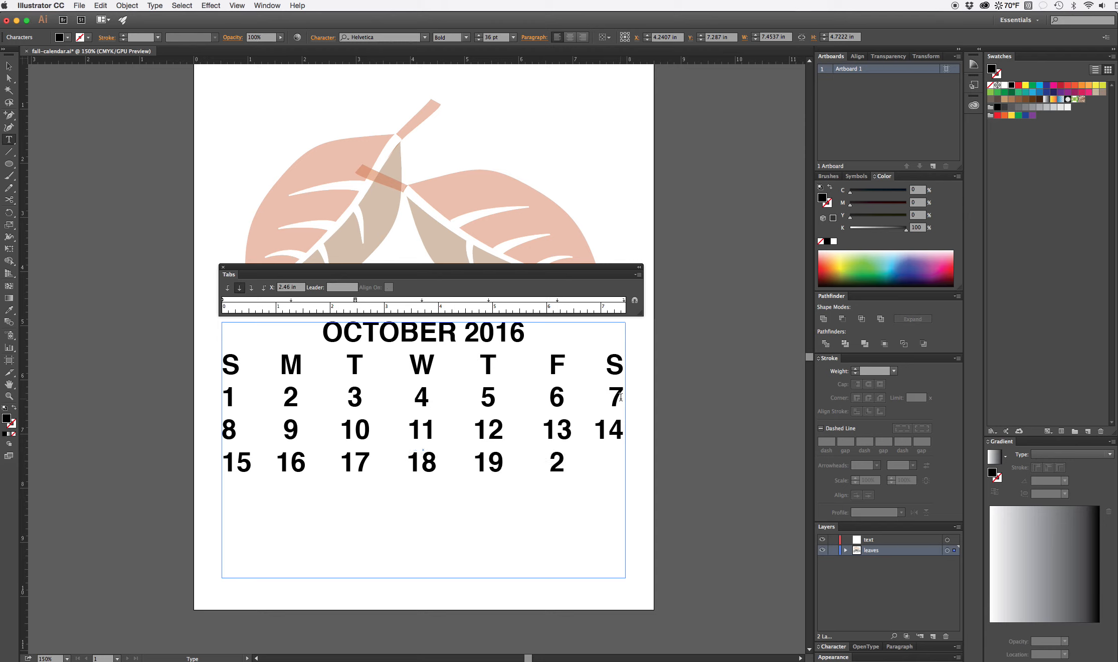
type("0")
key("Tab")
type("21")
key("Return")
type("22")
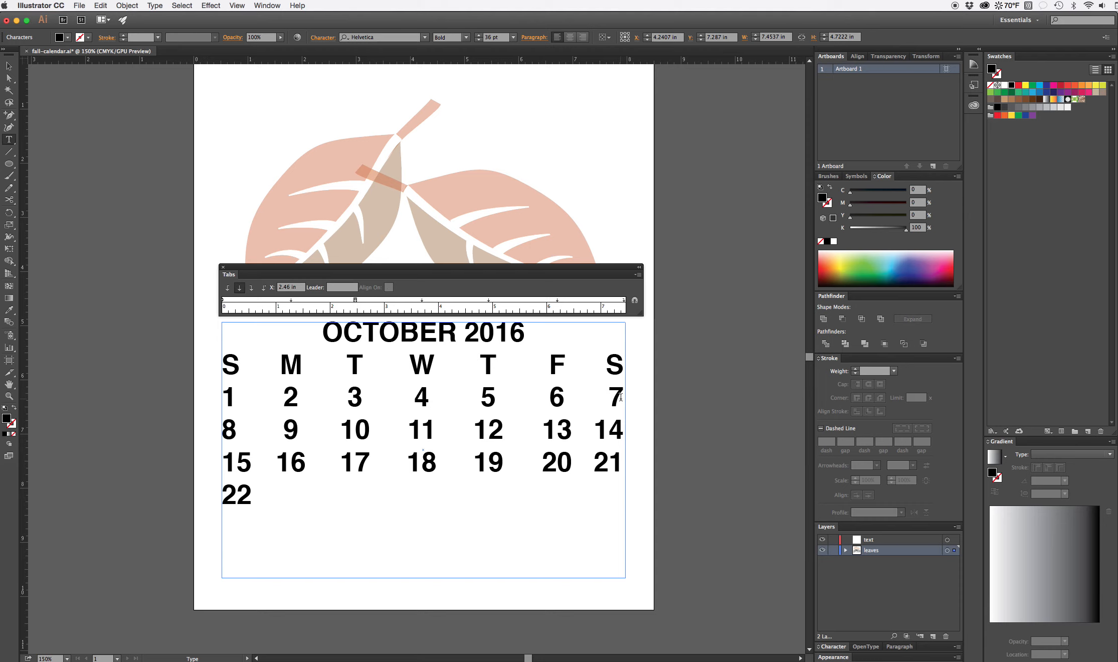
Enter the remaining weeks' day numbers through 31, tab-separated in the same columns
key("Tab")
type("23")
key("Tab")
type("24")
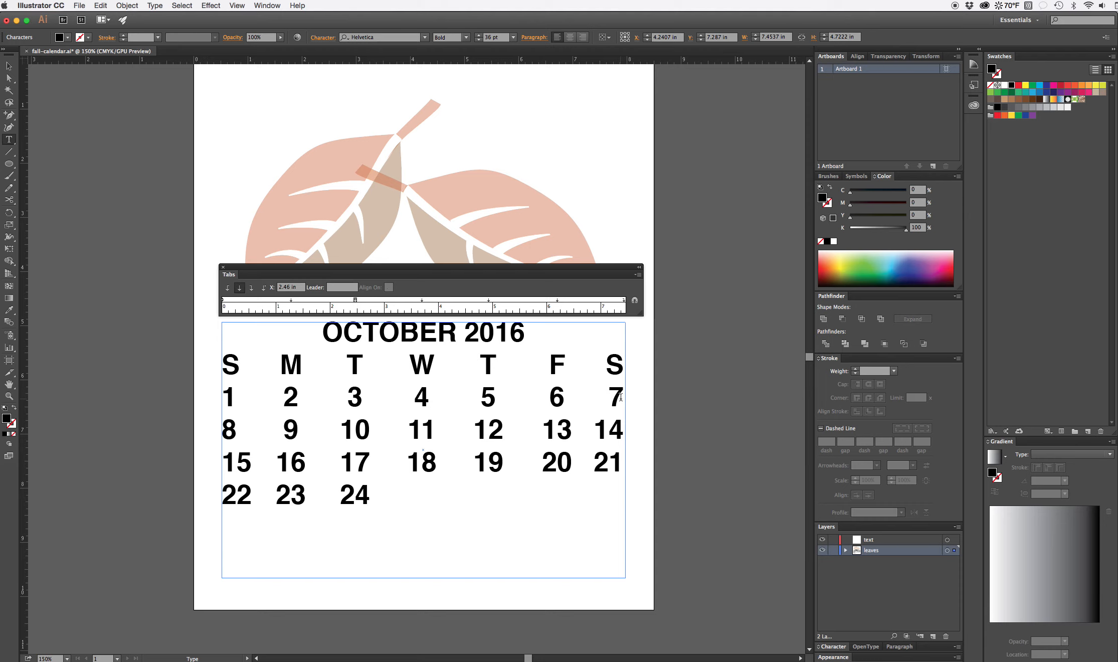
key("Tab")
type("25")
key("Tab")
type("2")
type("6")
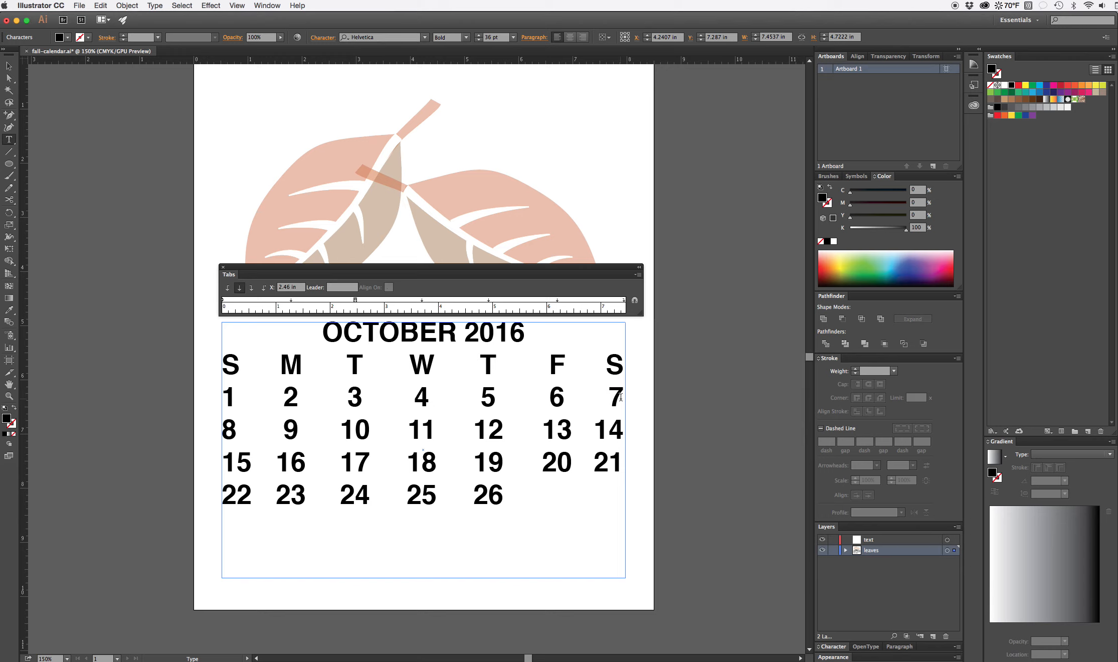
key("Tab")
type("27")
key("Tab")
type("28")
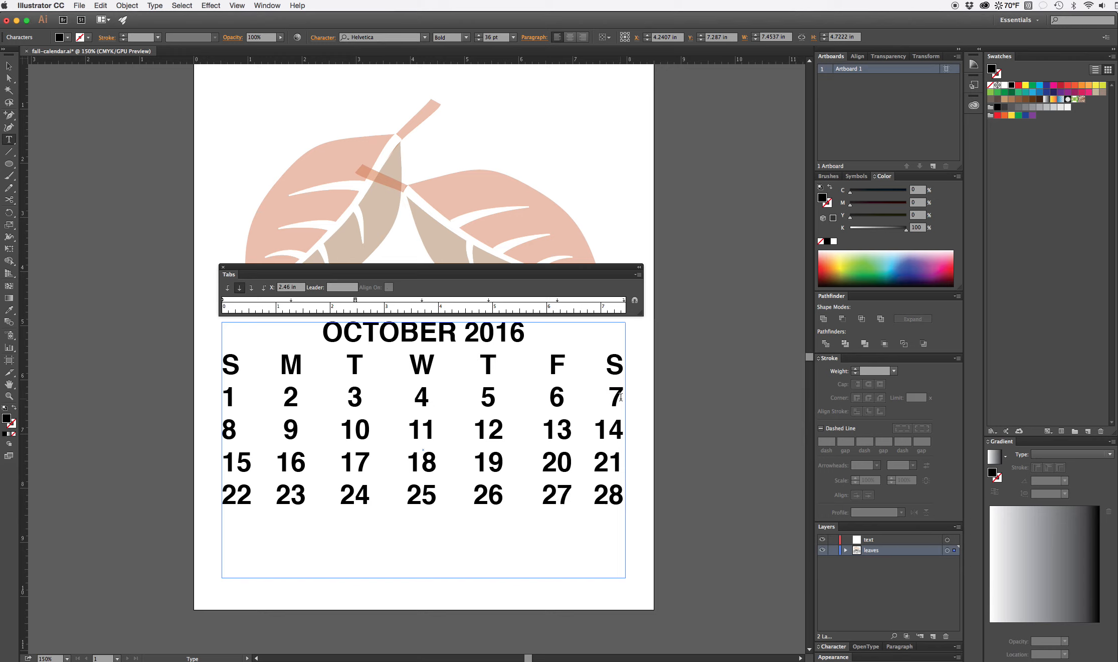
key("Return")
type("29")
key("Tab")
type("3")
type("0\t")
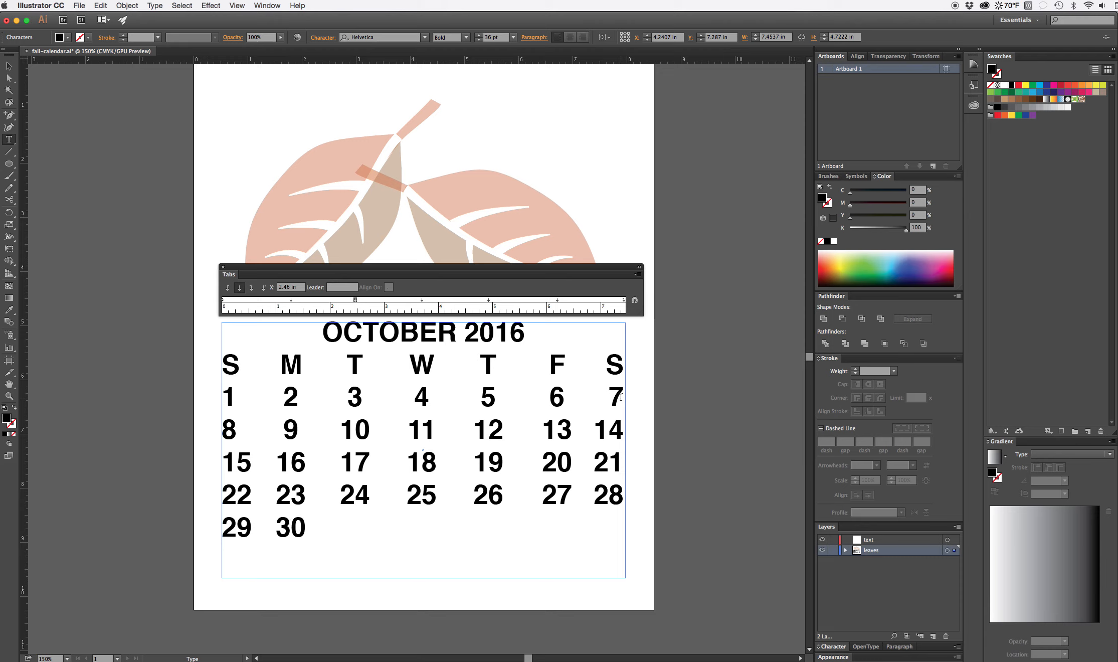
type("31")
Tab the dates three columns right so 1 falls under Saturday and 31 on Monday
key("Tab")
key("Tab")
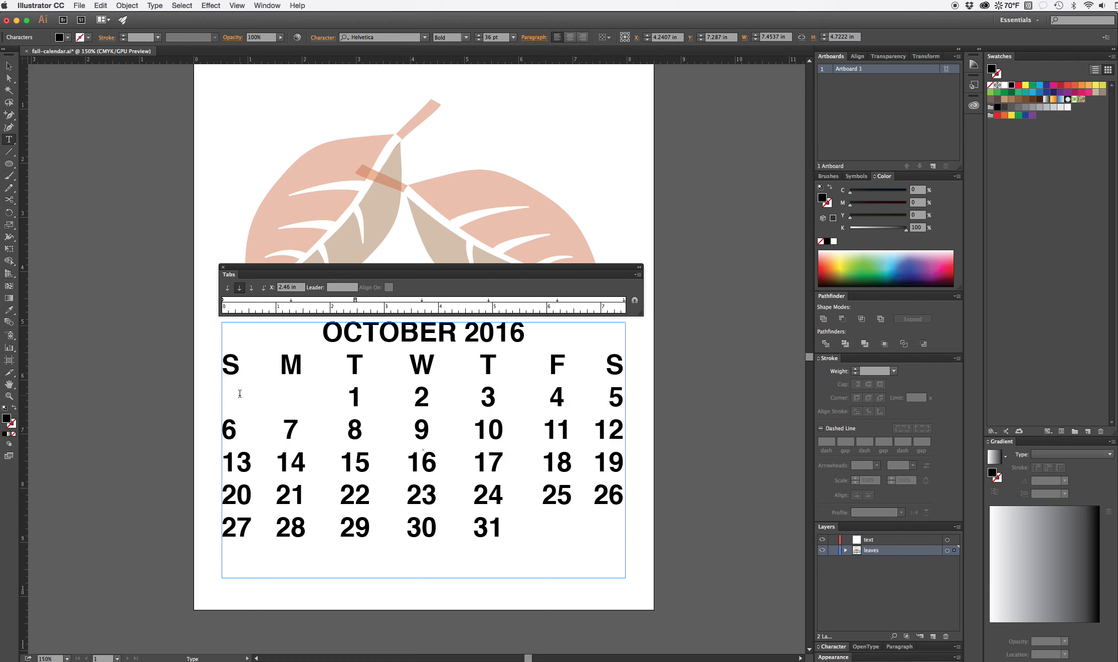
key("Tab")
key("Tab")
key("Tab")
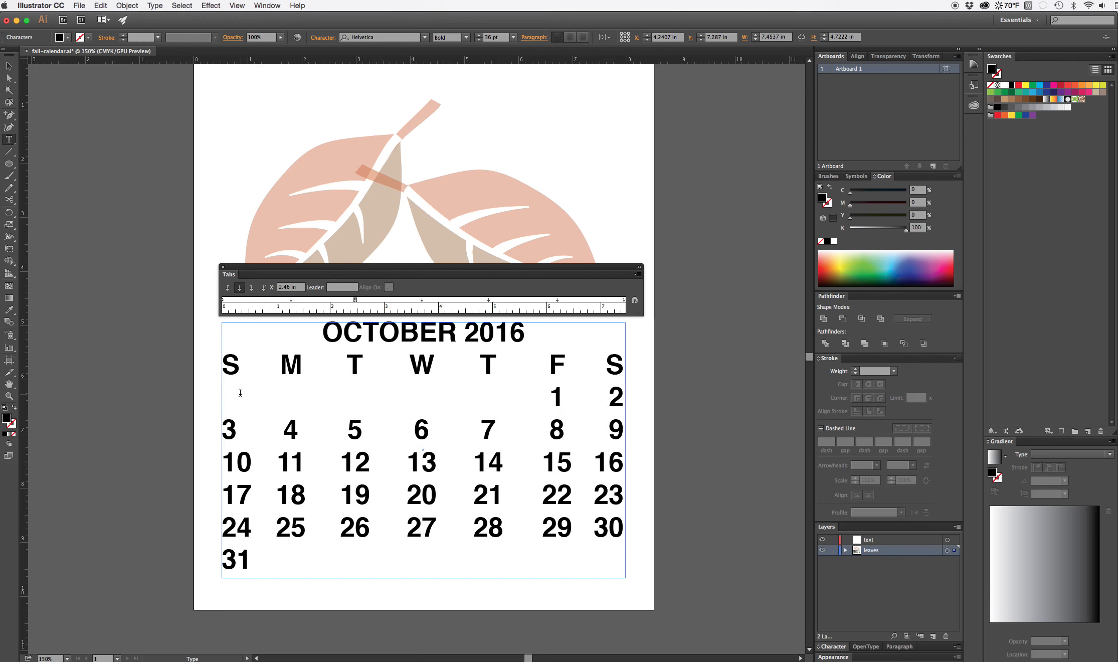
key("Tab")
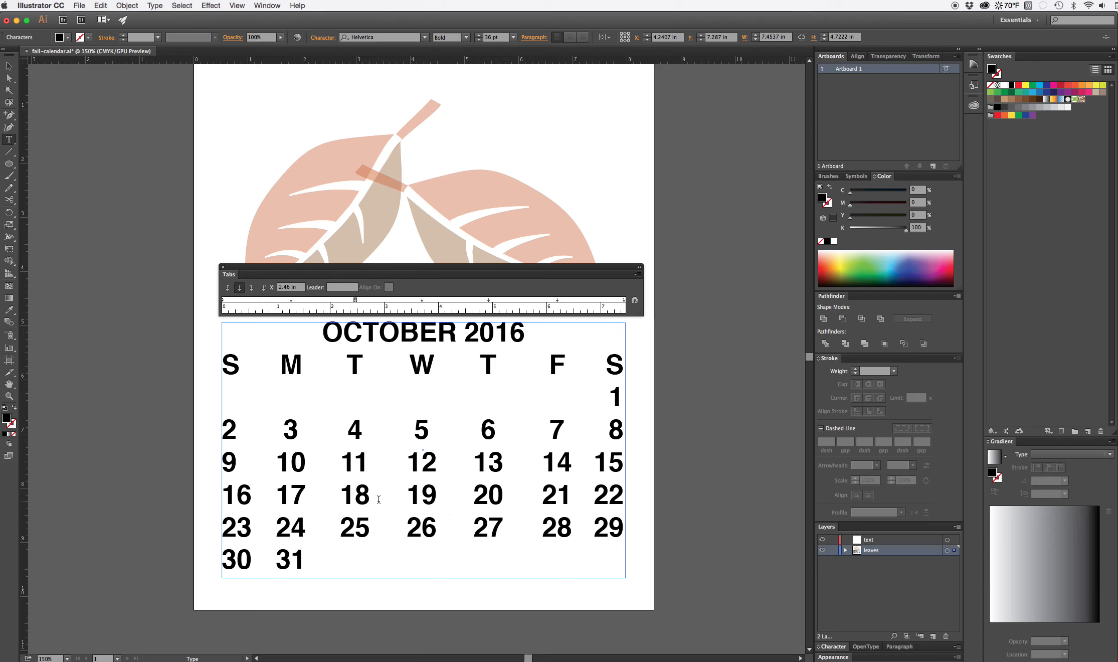
left_click(290, 300)
left_click_drag(291, 300, 294, 301)
left_click(293, 301)
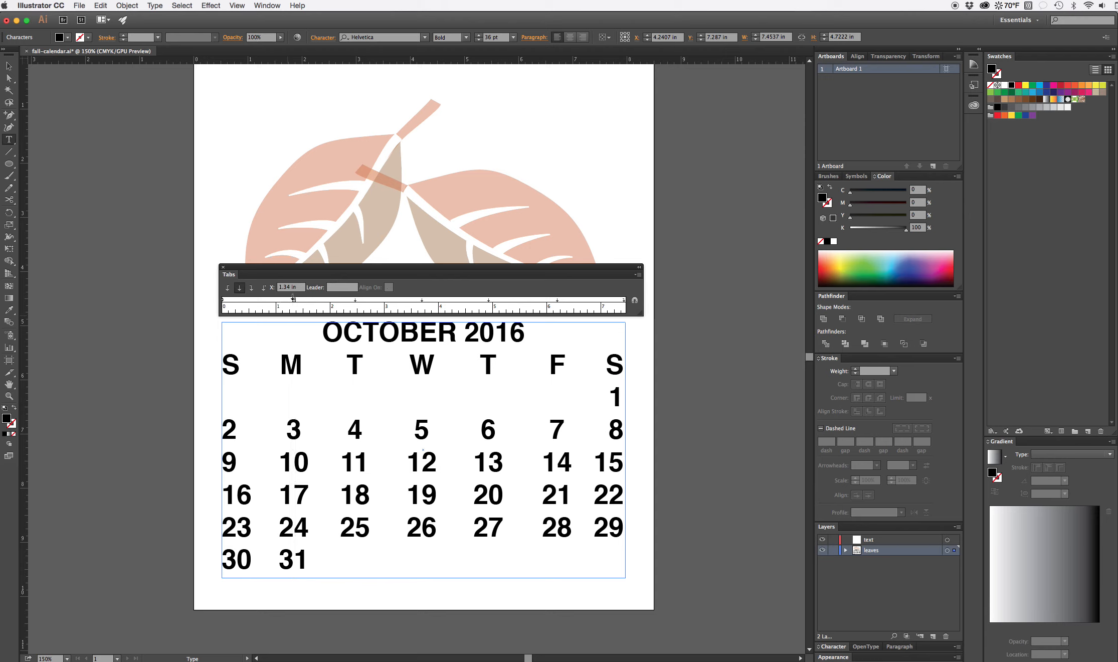
left_click_drag(308, 563, 236, 356)
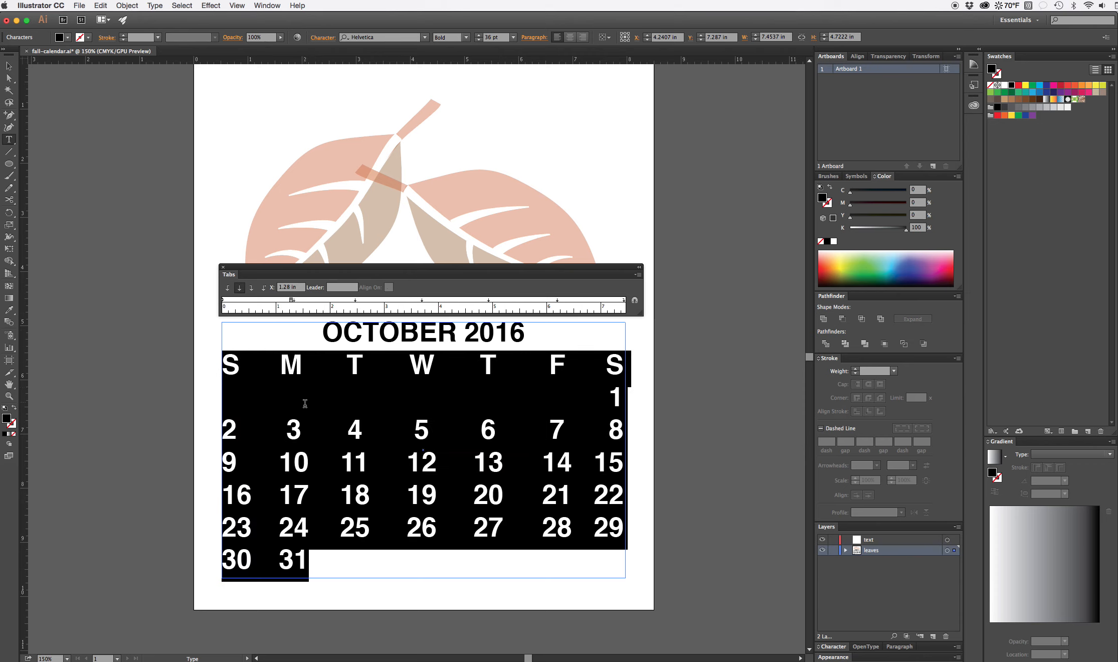
left_click(409, 393)
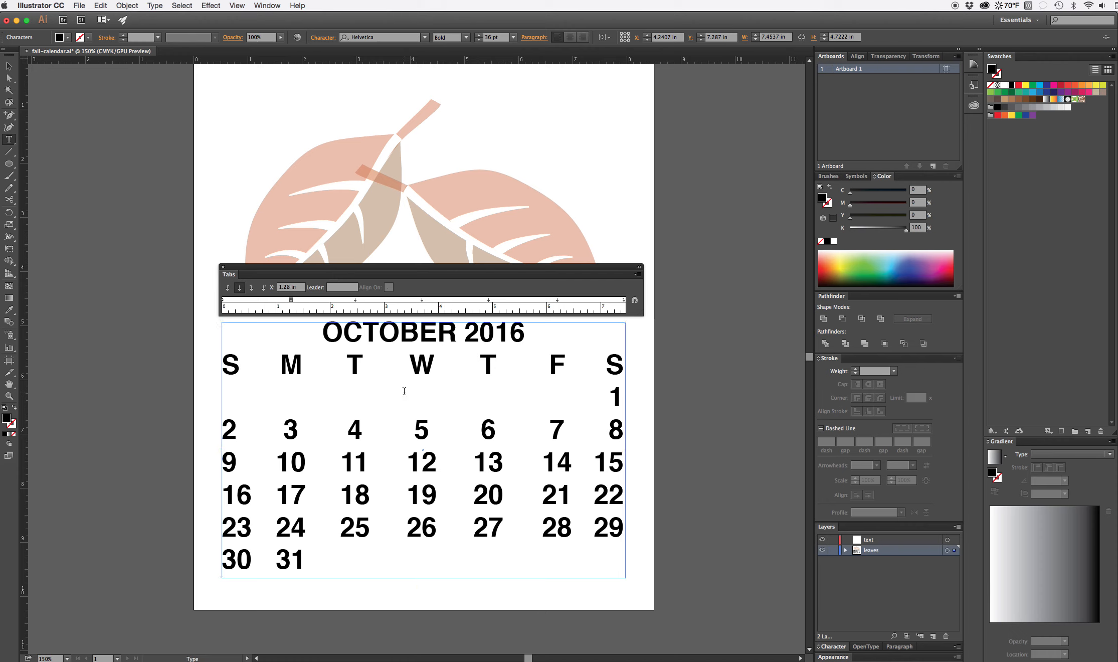
key("super+z")
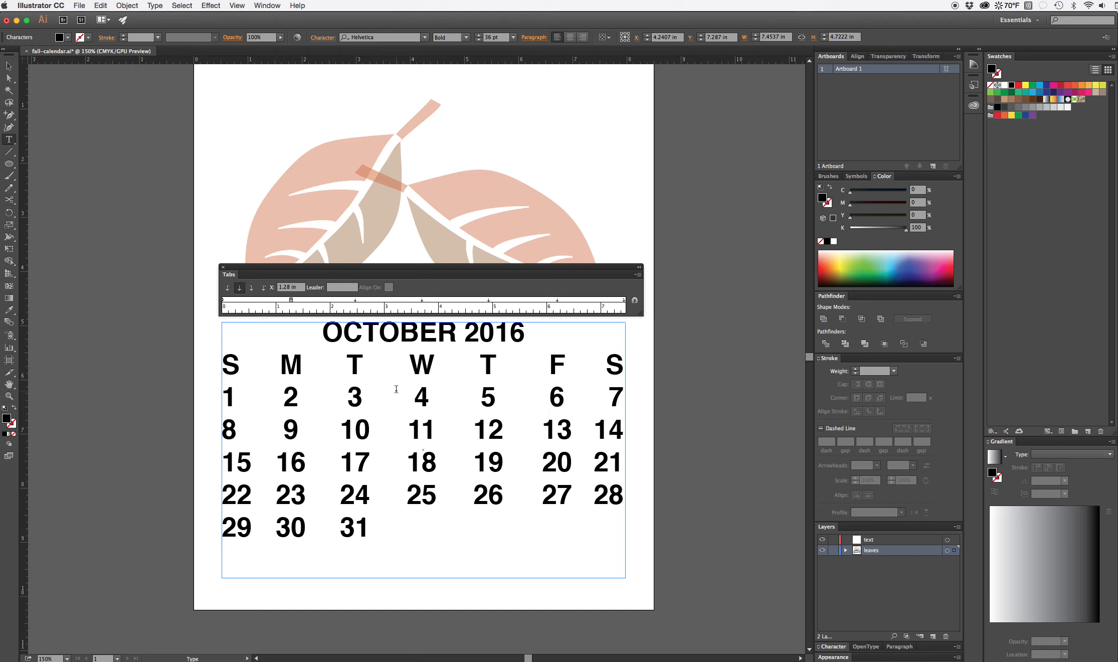
key("ctrl+z")
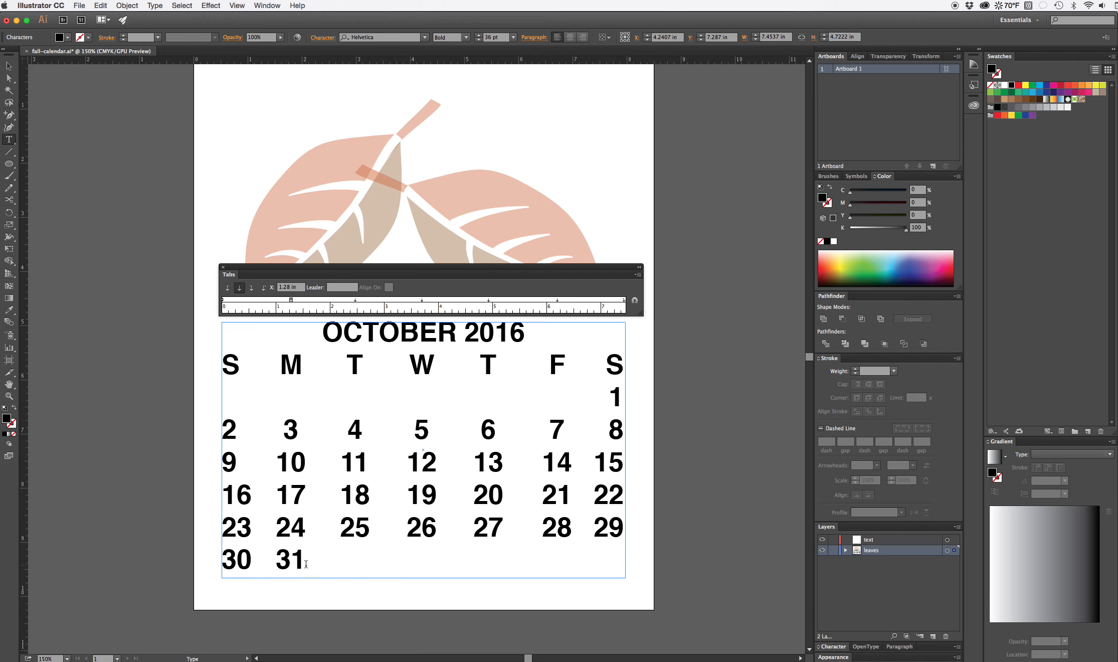
With all calendar text selected, reposition the M, T, W and T tab stops for even column spacing
left_click_drag(305, 563, 198, 373)
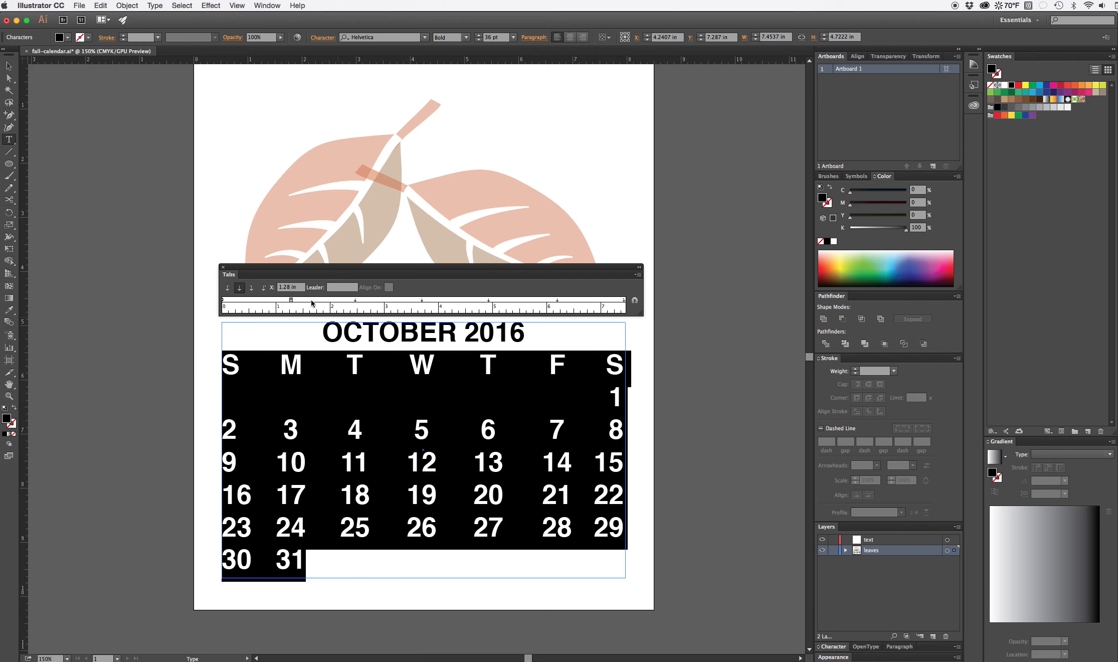
left_click_drag(290, 300, 293, 301)
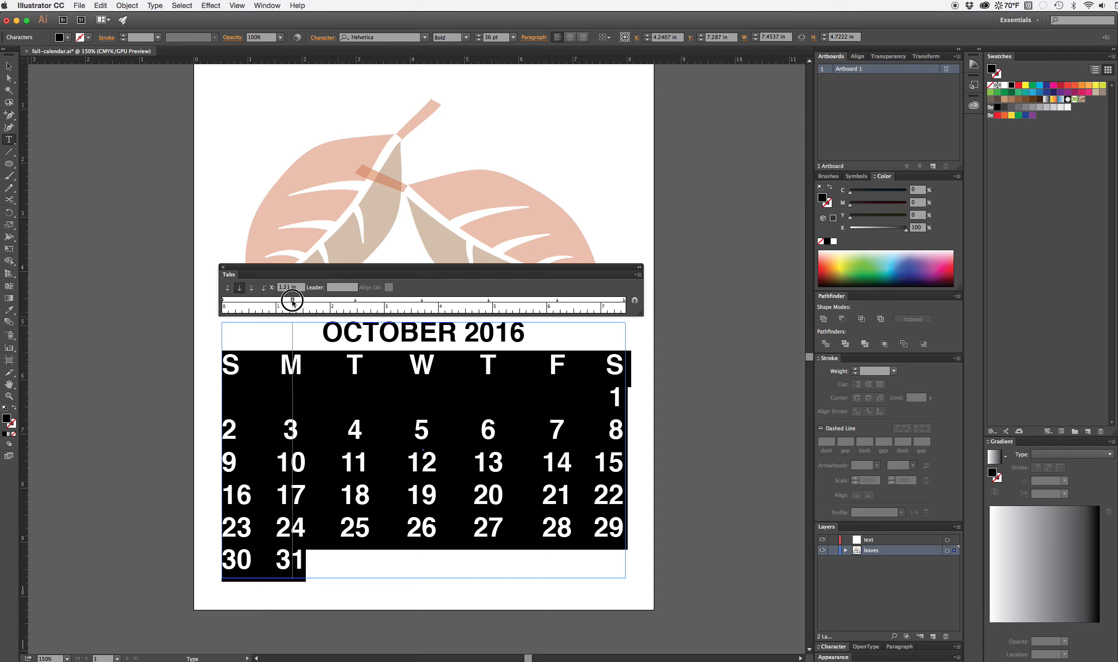
left_click_drag(293, 300, 293, 300)
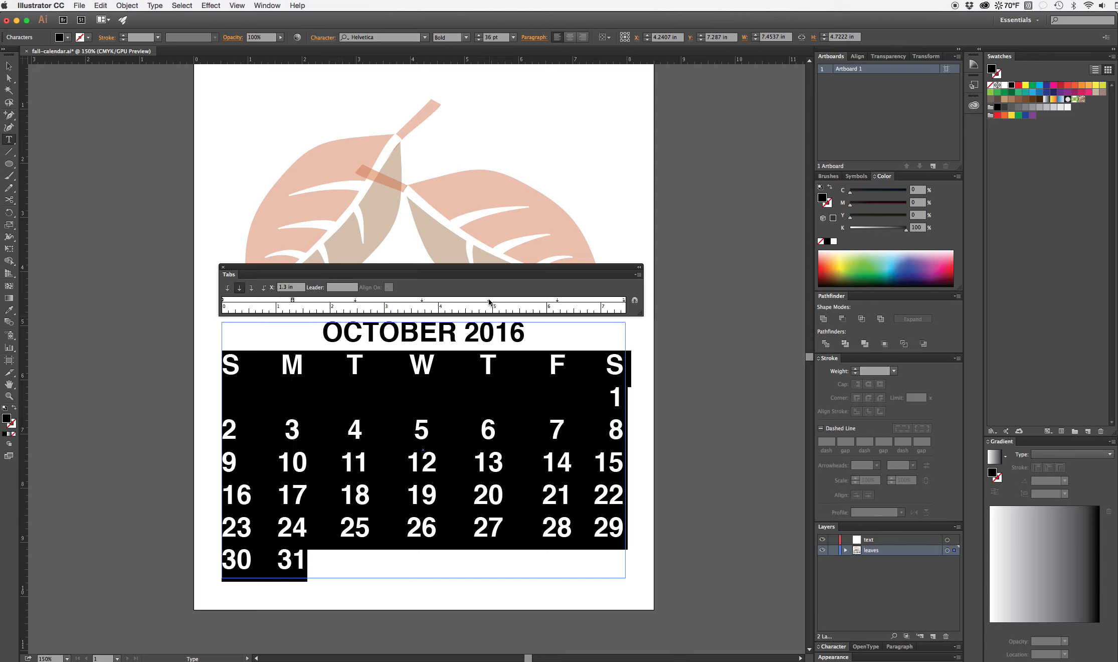
left_click_drag(490, 300, 492, 299)
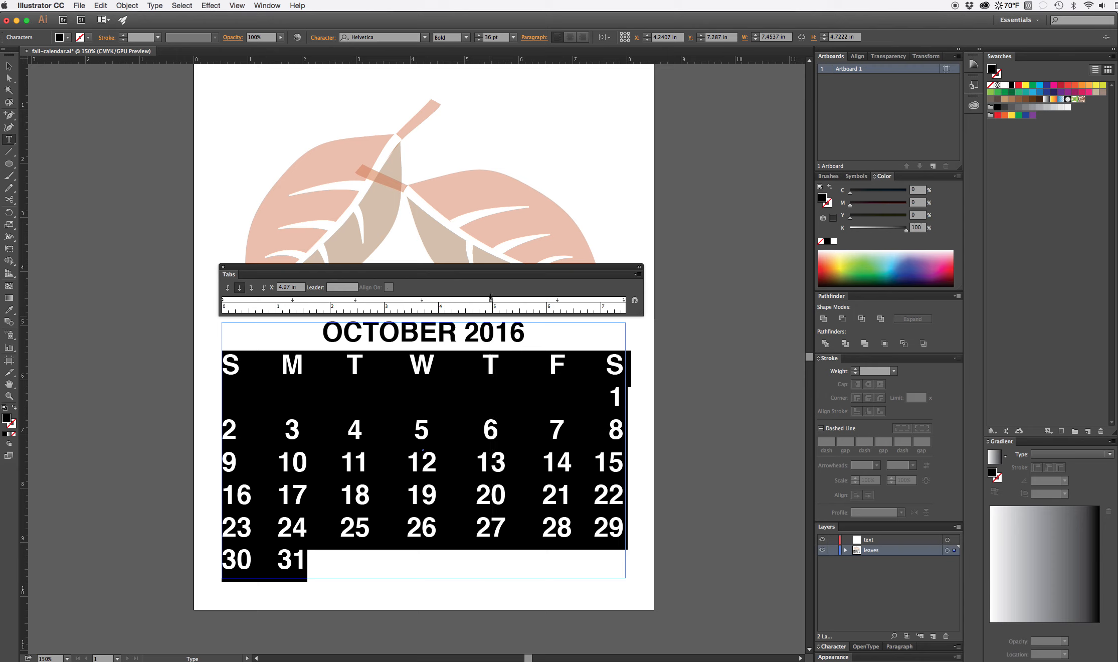
left_click_drag(422, 299, 425, 299)
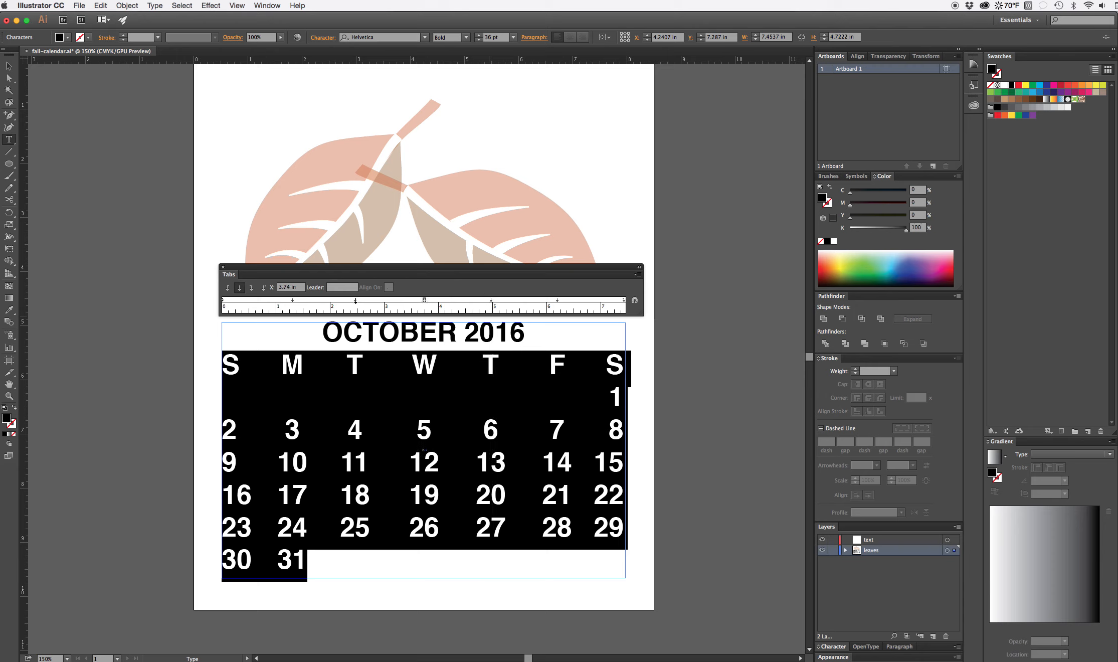
left_click_drag(357, 301, 359, 300)
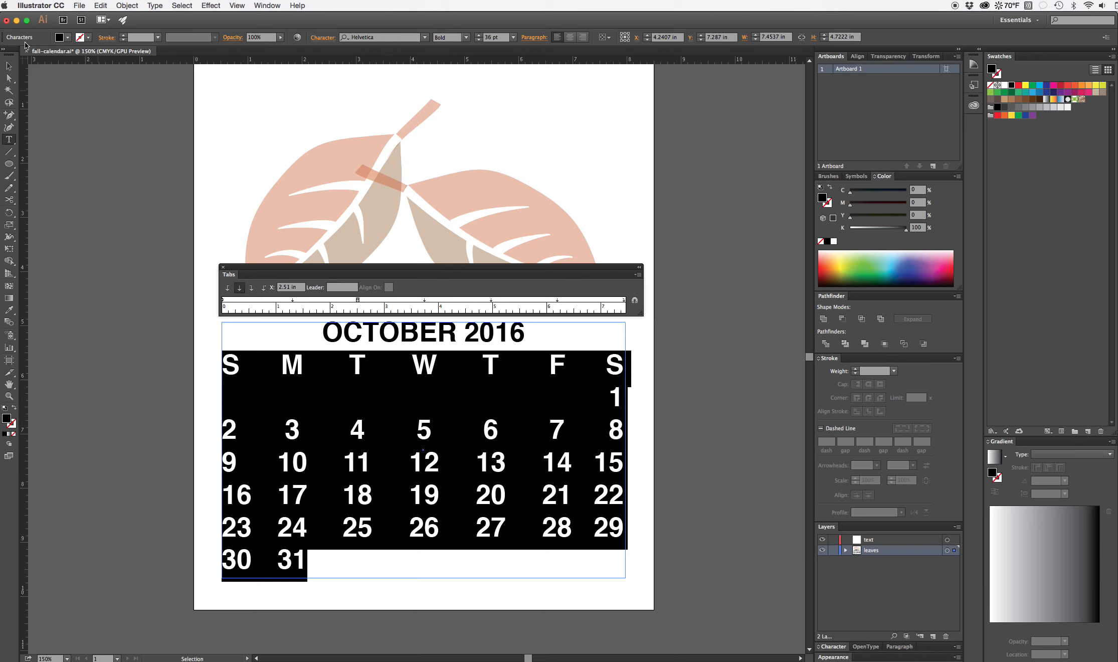
Extend the calendar text frame downward, then select all of its text for formatting
left_click(8, 66)
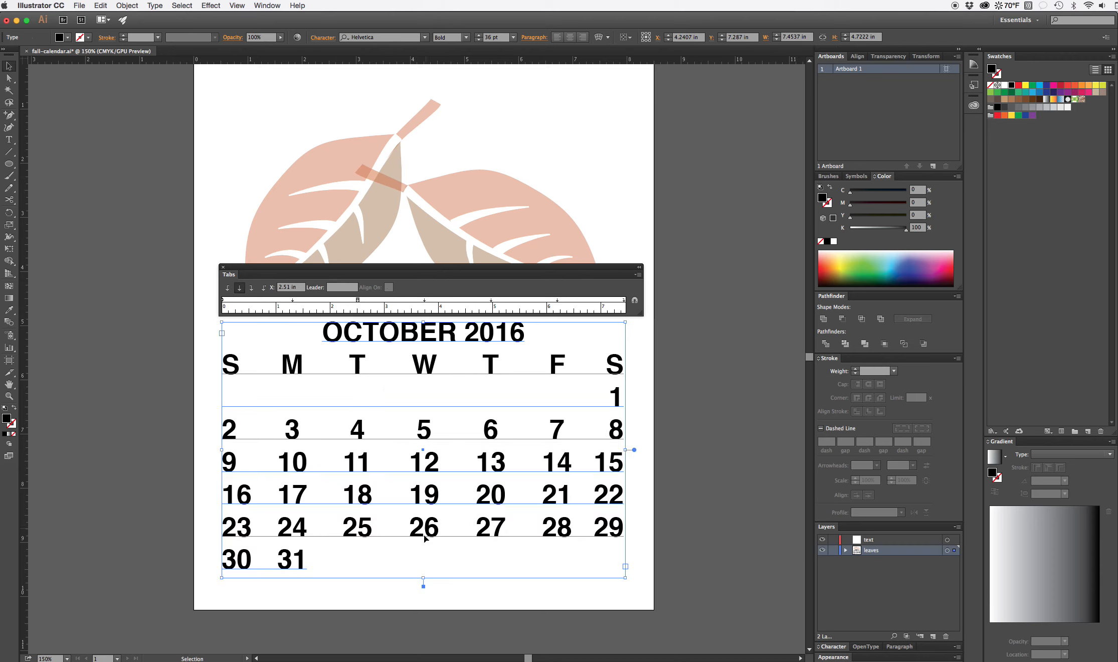
left_click_drag(422, 581, 422, 599)
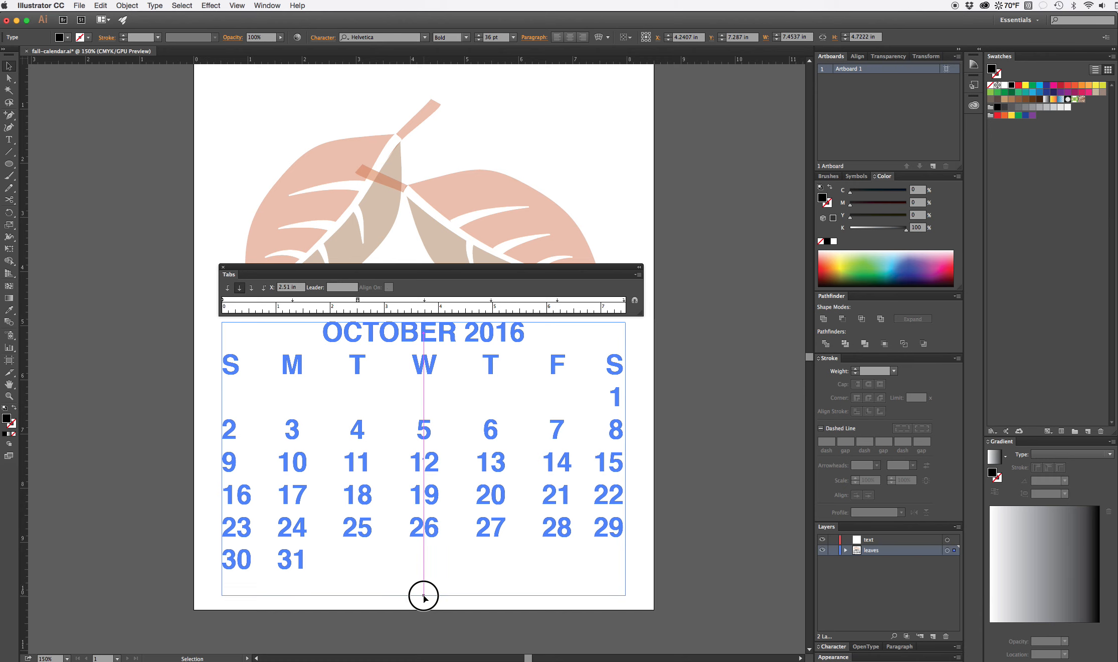
double_click(295, 566)
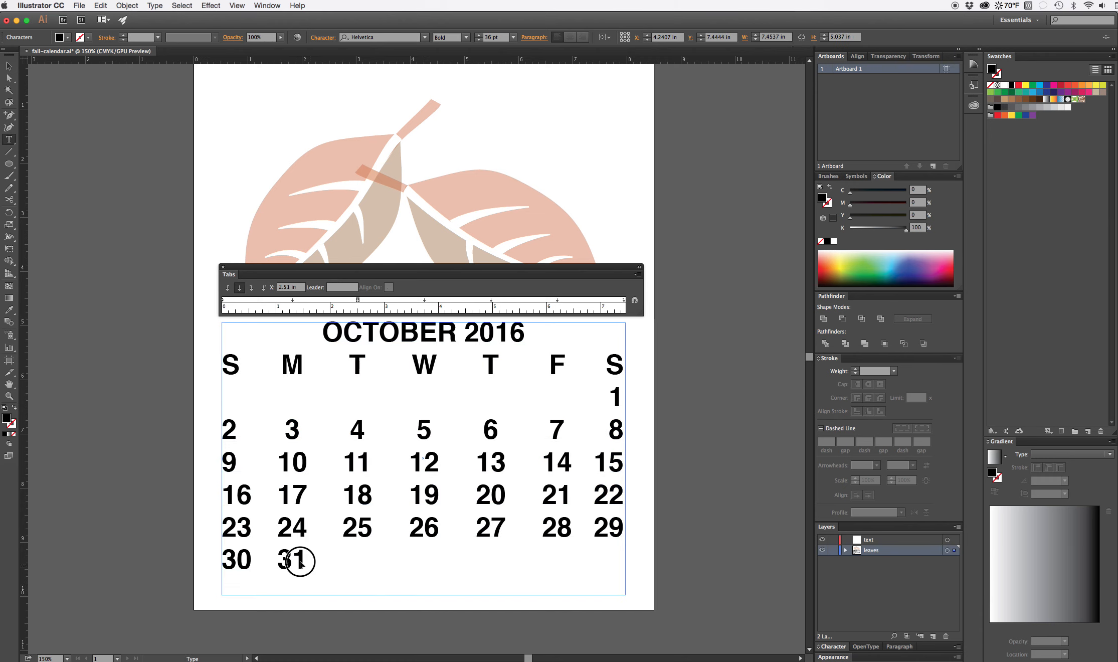
key("super+a")
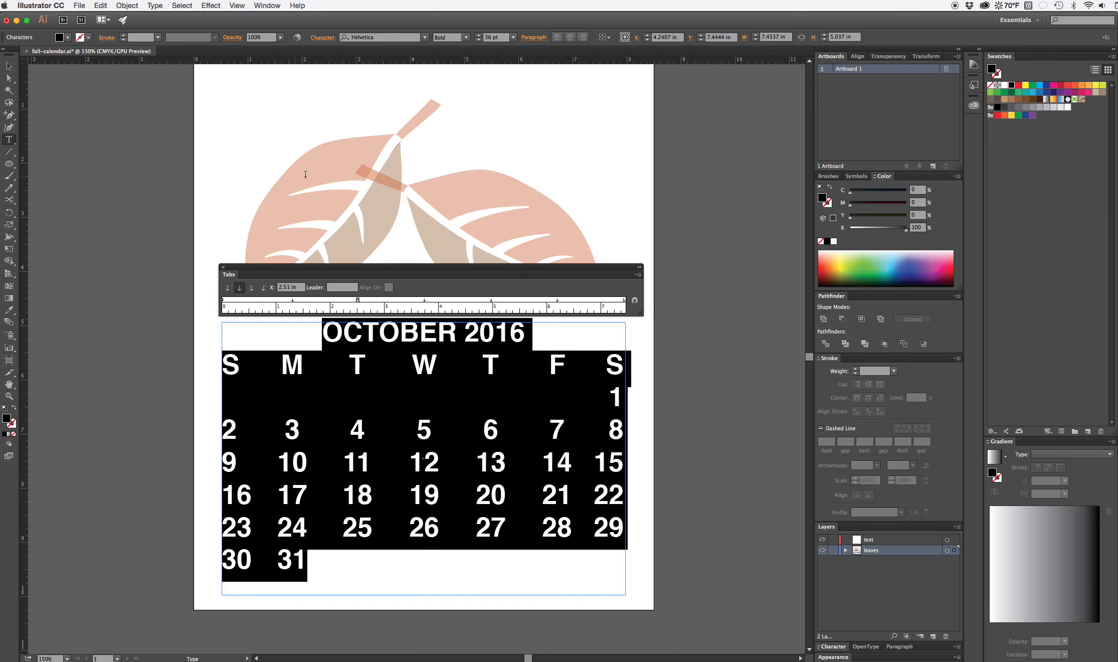
Set the calendar text leading to 48 pt from the Character presets
left_click(322, 37)
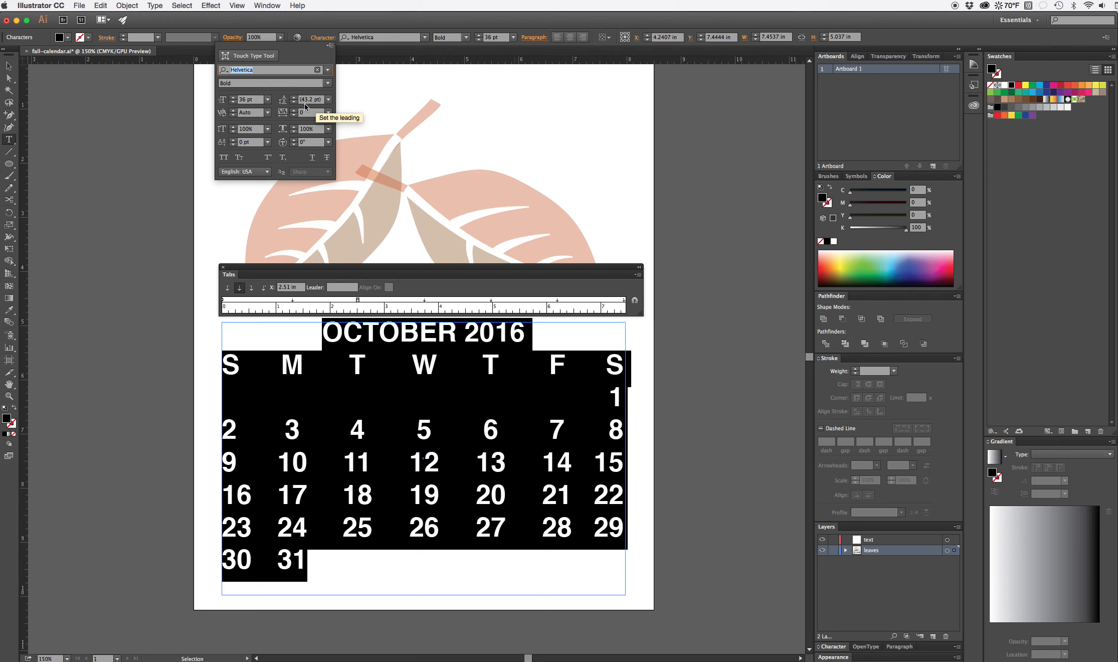
left_click(329, 100)
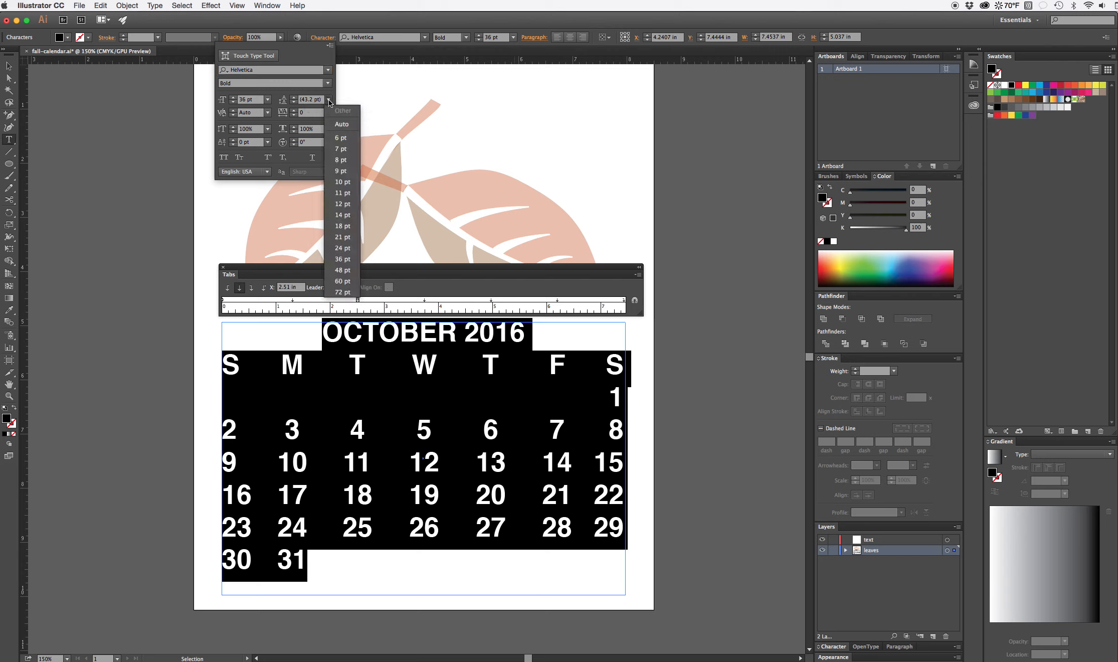
left_click(340, 125)
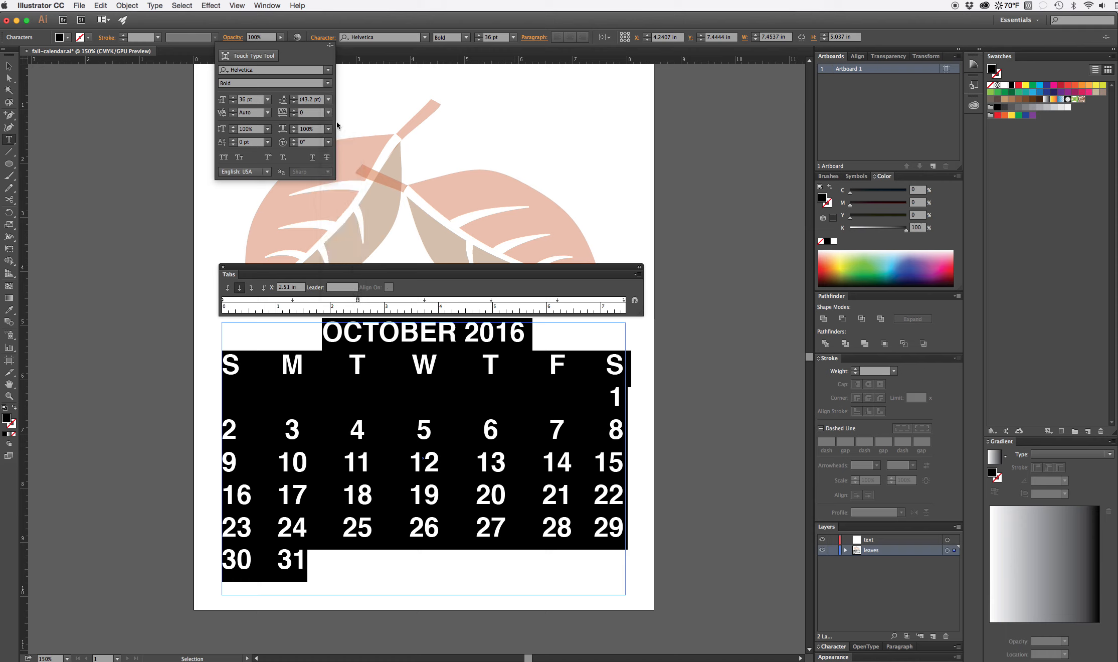
left_click(328, 100)
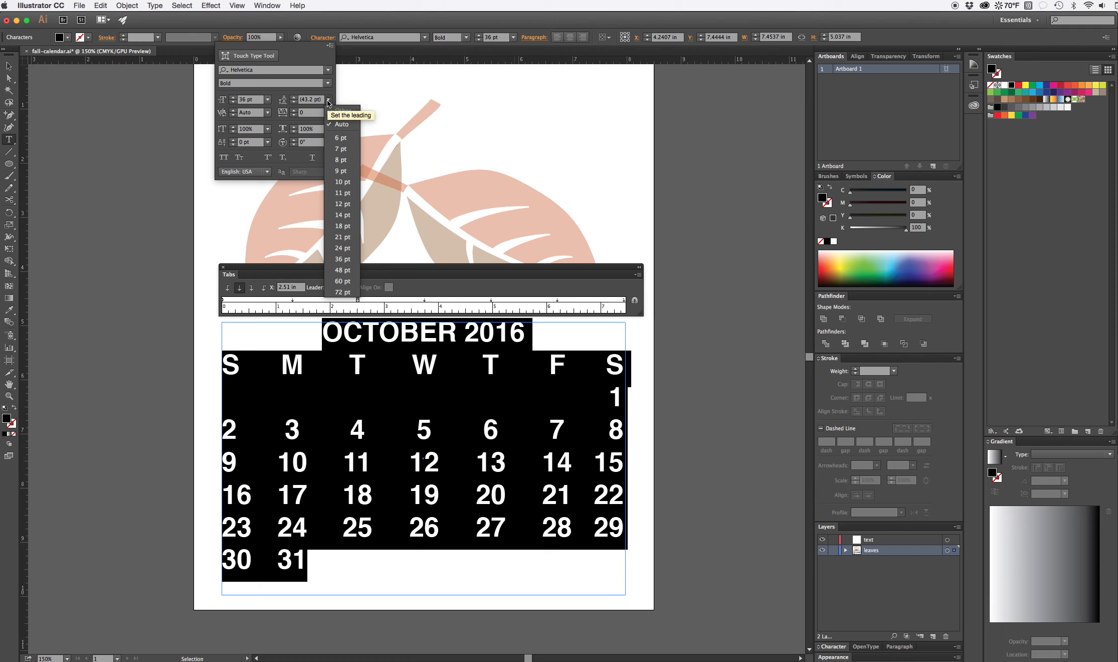
left_click(349, 271)
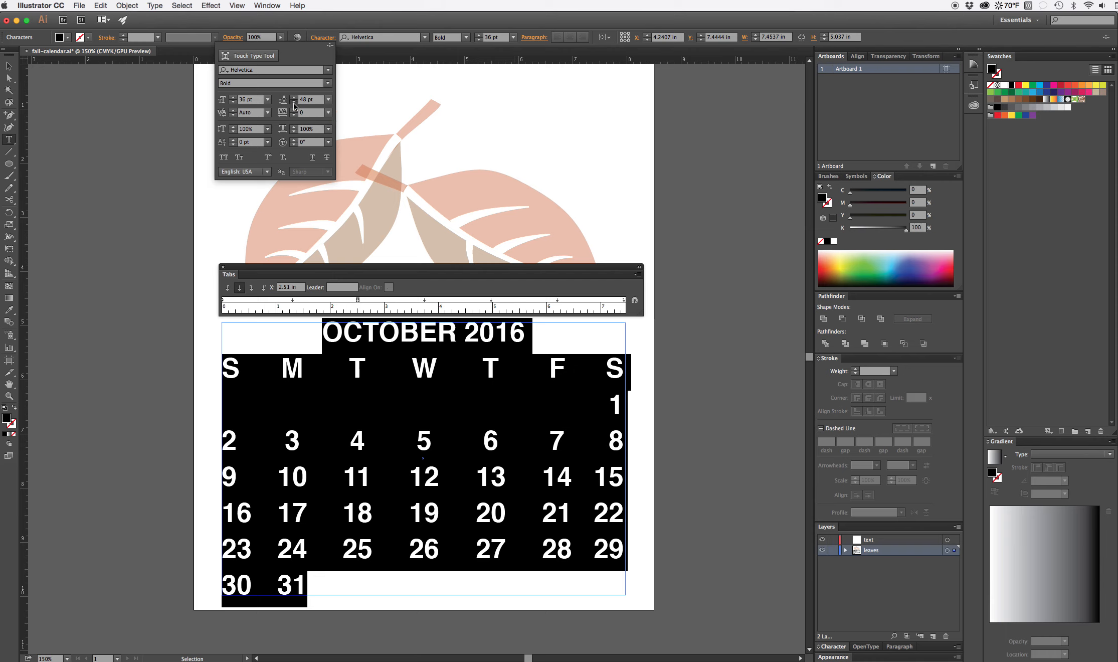
Try the leading spinner up and down, settling back on 48 pt
left_click(293, 106)
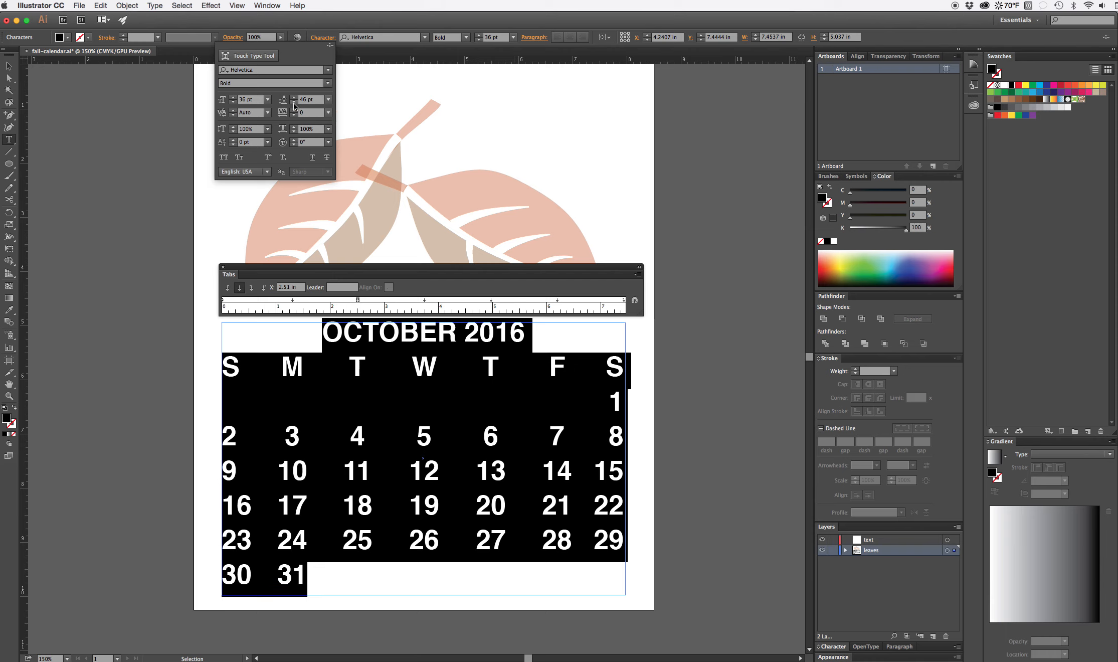
left_click(293, 100)
type("48")
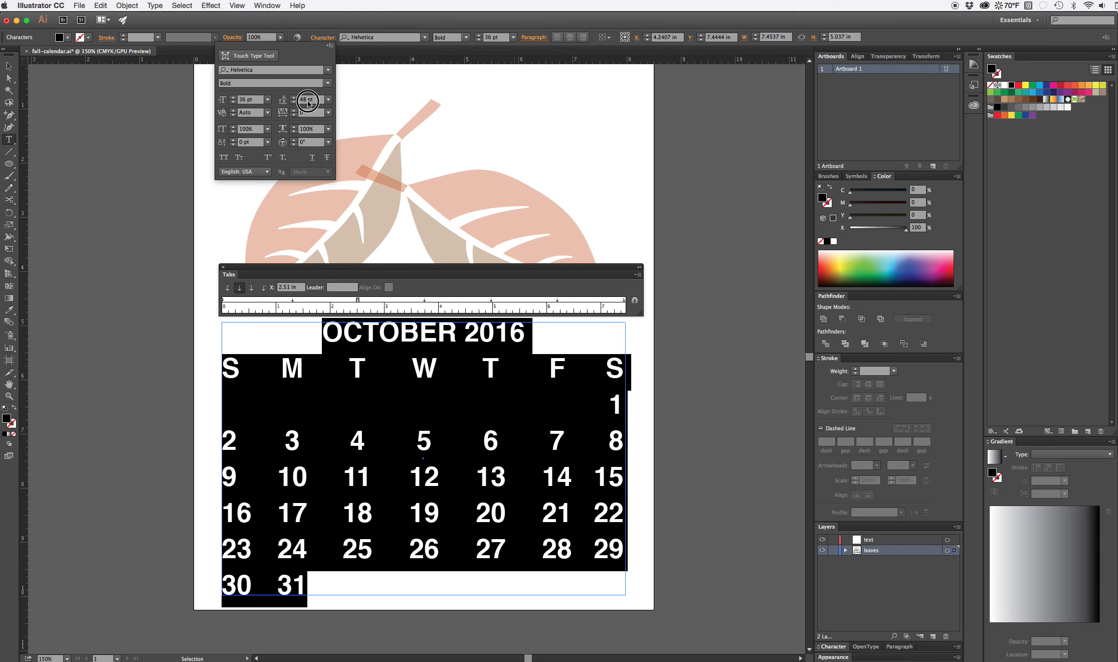
left_click(288, 98)
left_click(9, 70)
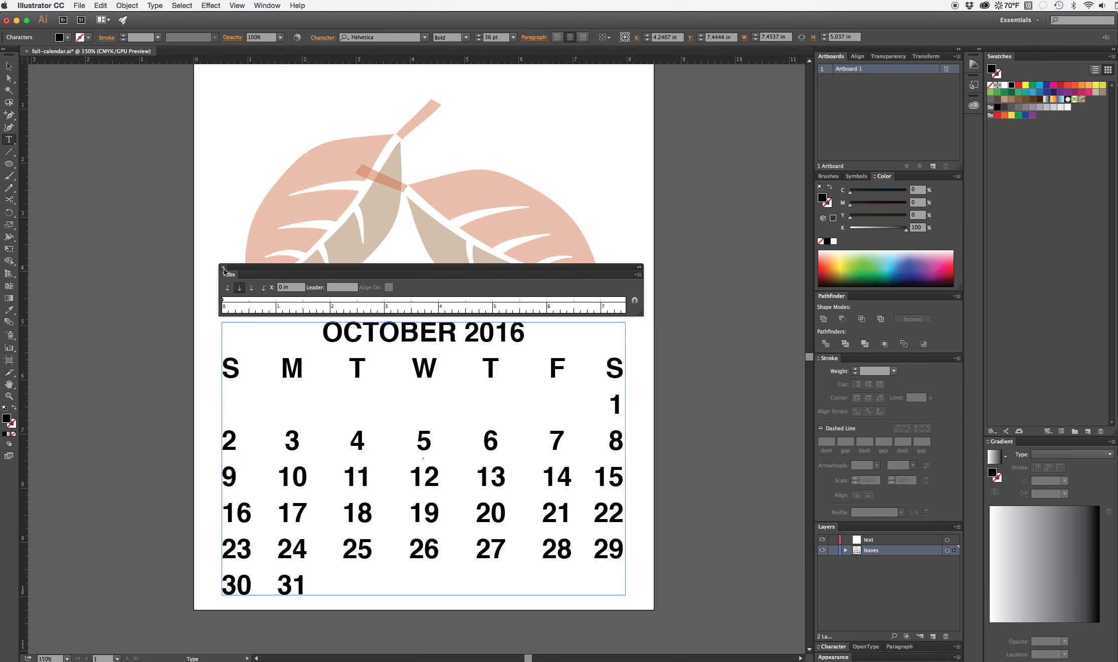
Close the Tabs panel and deselect everything, leaving the finished calendar visible
left_click(223, 266)
left_click(8, 68)
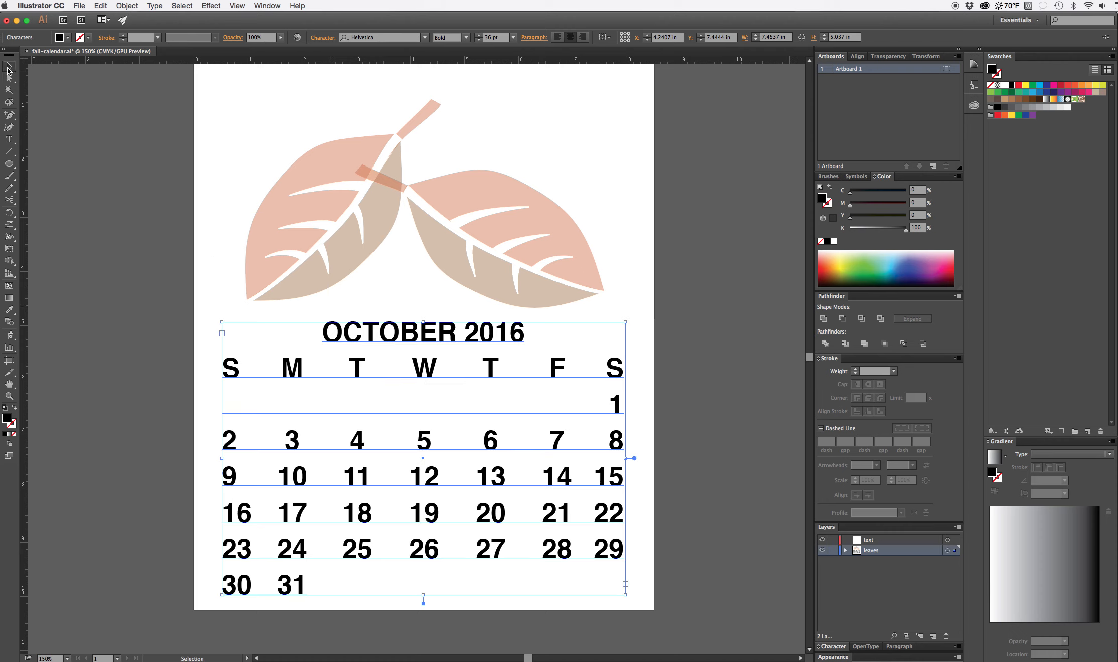
left_click(80, 128)
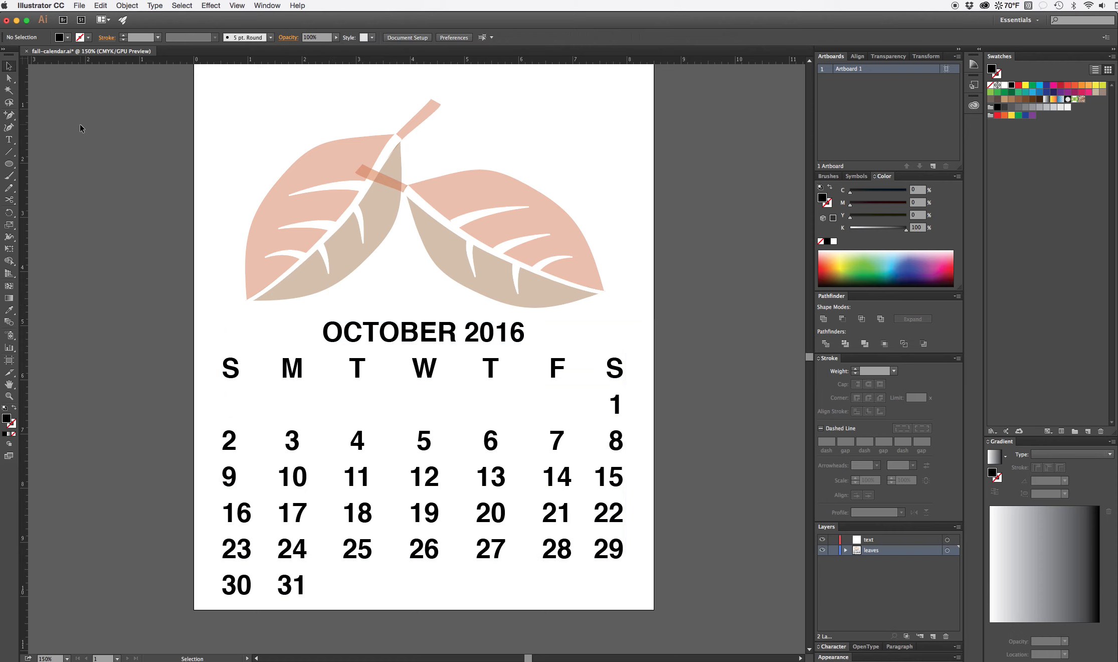